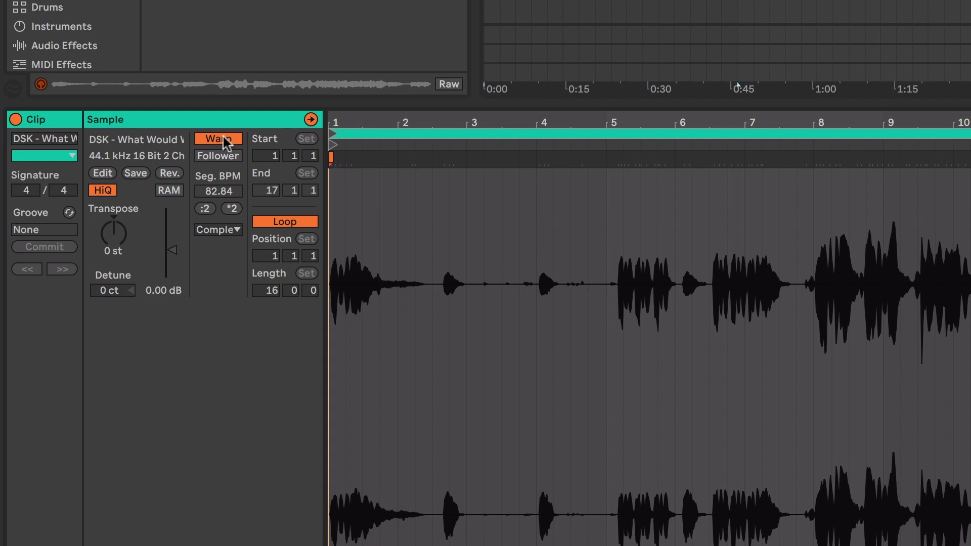
Step: Turn off warping for the acapella clip and set the project tempo to 124 BPM
click(223, 139)
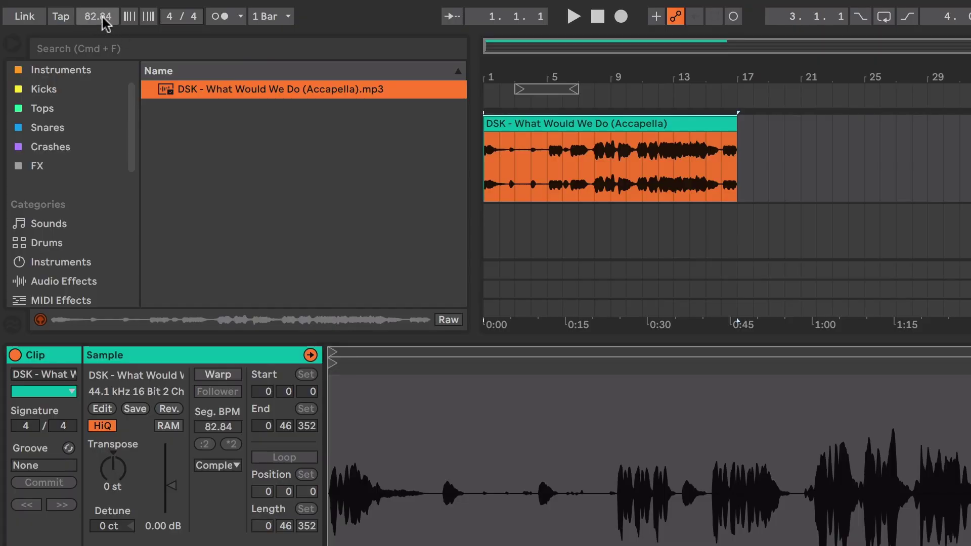
text(4)
key(Return)
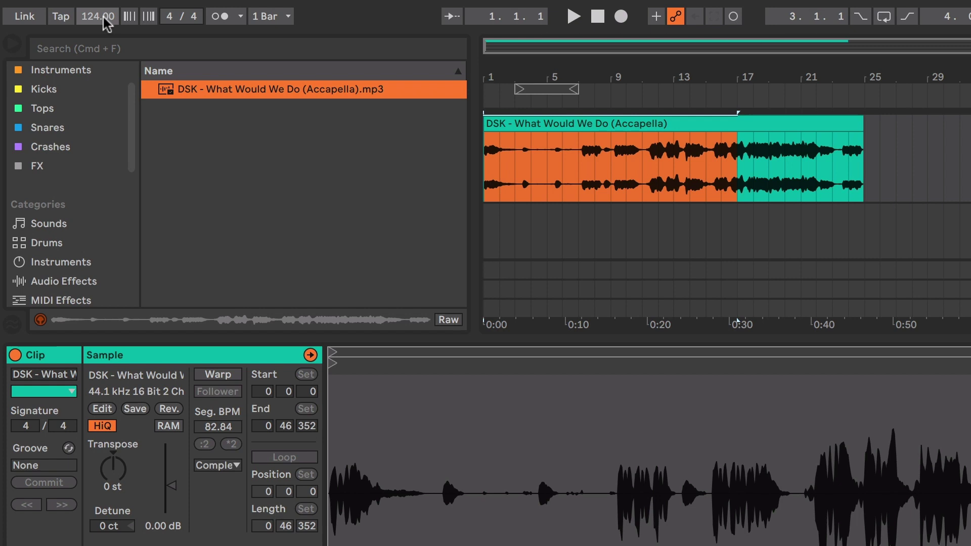
Step: Audition the unwarped acapella from the vocal phrases starting near bars 7 and 9 of the arrangement
click(500, 183)
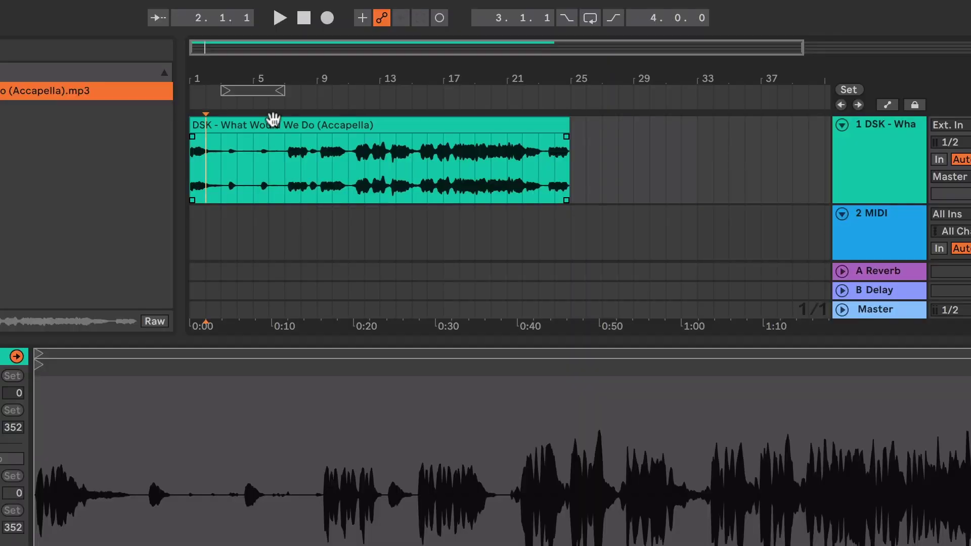
drag(288, 77, 302, 77)
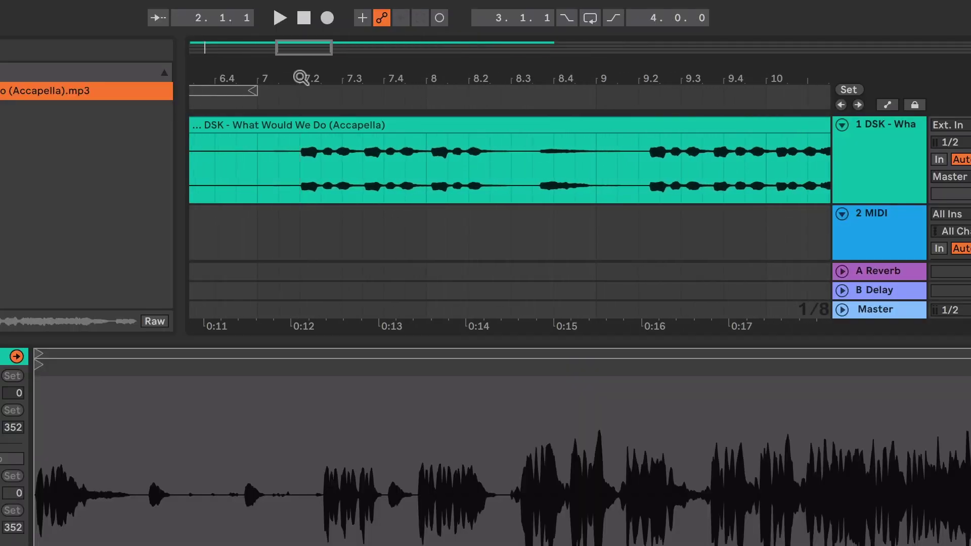
key(space)
mouse_move(380, 87)
mouse_down()
mouse_move(379, 104)
mouse_move(381, 77)
mouse_up()
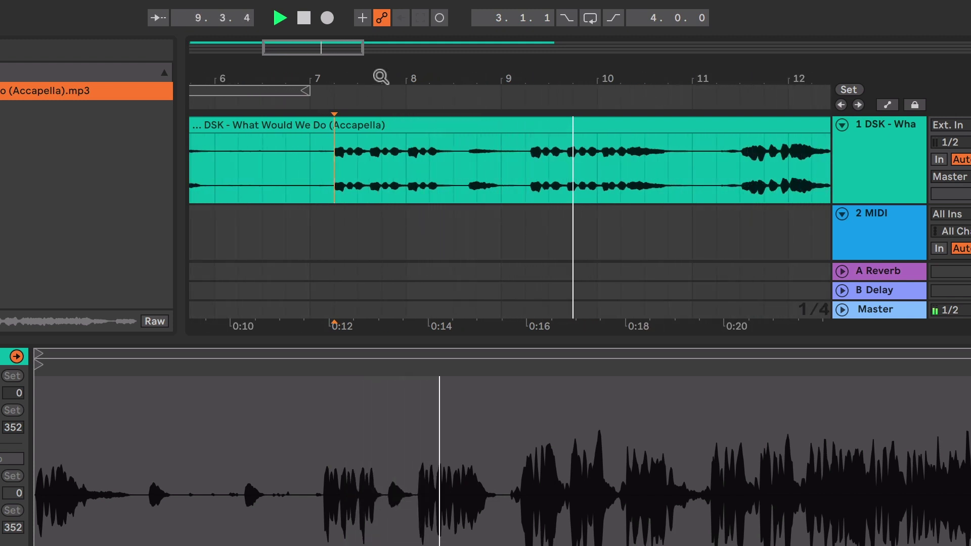
key(space)
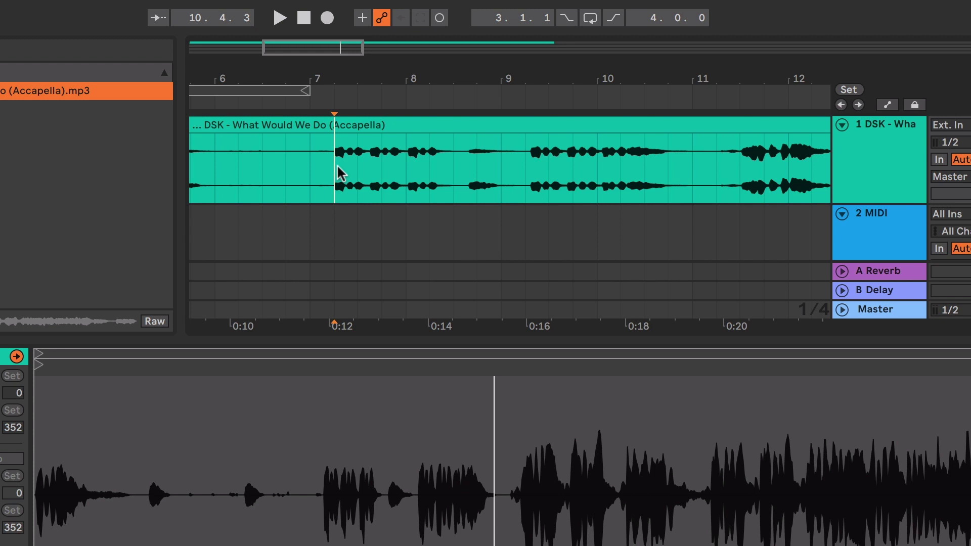
key(space)
key(space)
click(528, 165)
key(space)
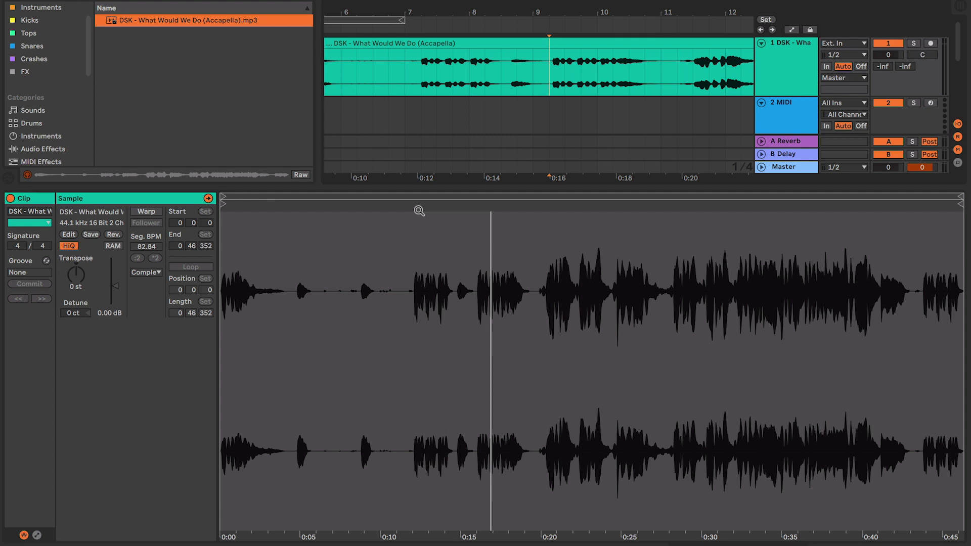
Step: Turn warping back on and set 1.1.1 at the first transient of the vocal phrase just after 0:12
scroll(418, 205, up, 10)
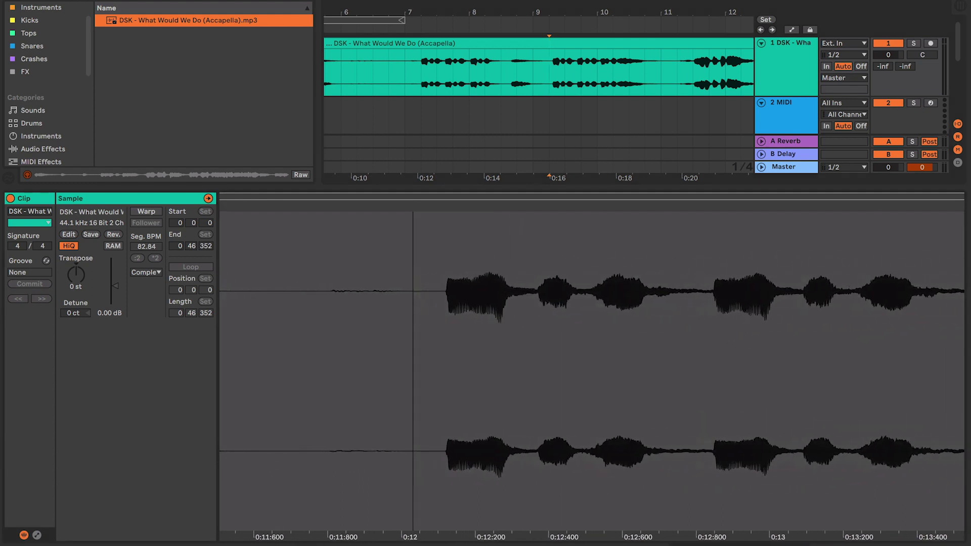
click(146, 211)
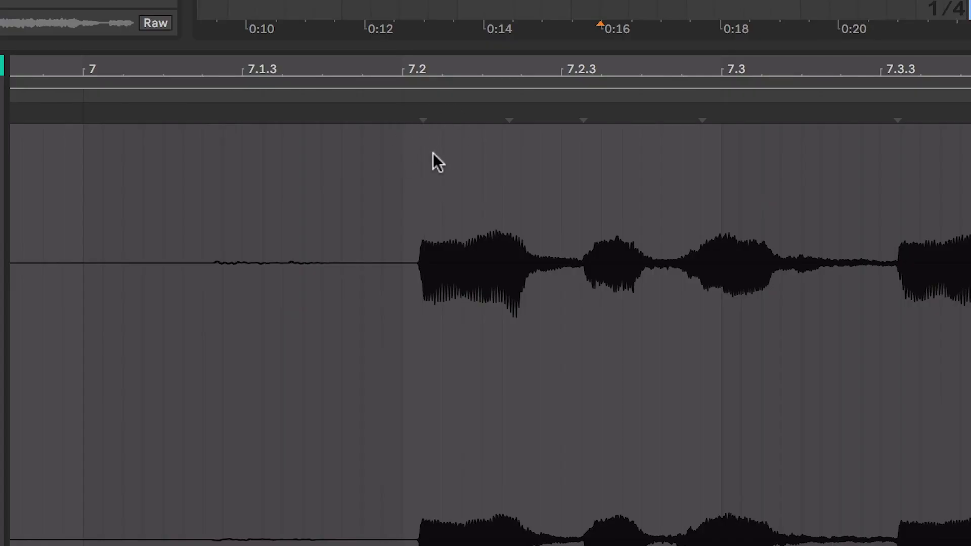
right_click(423, 110)
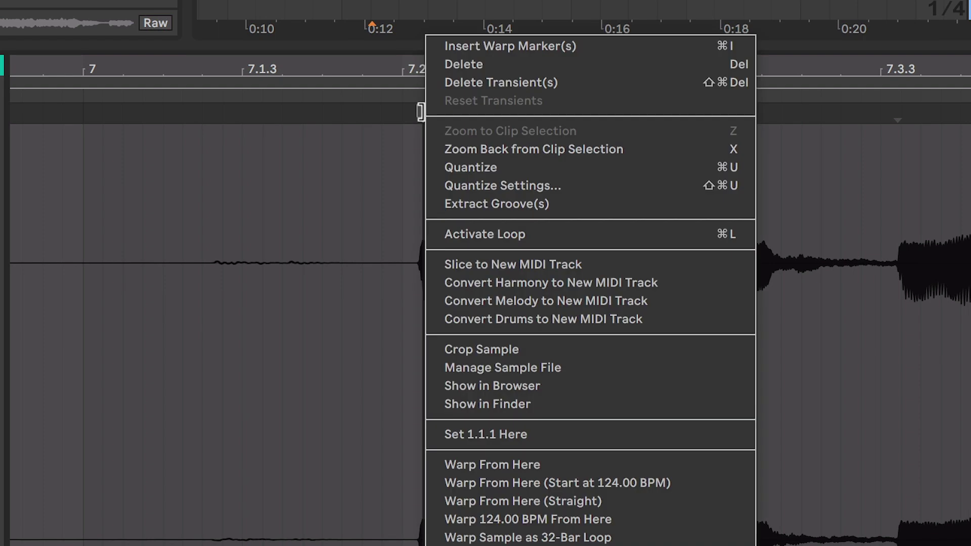
click(574, 432)
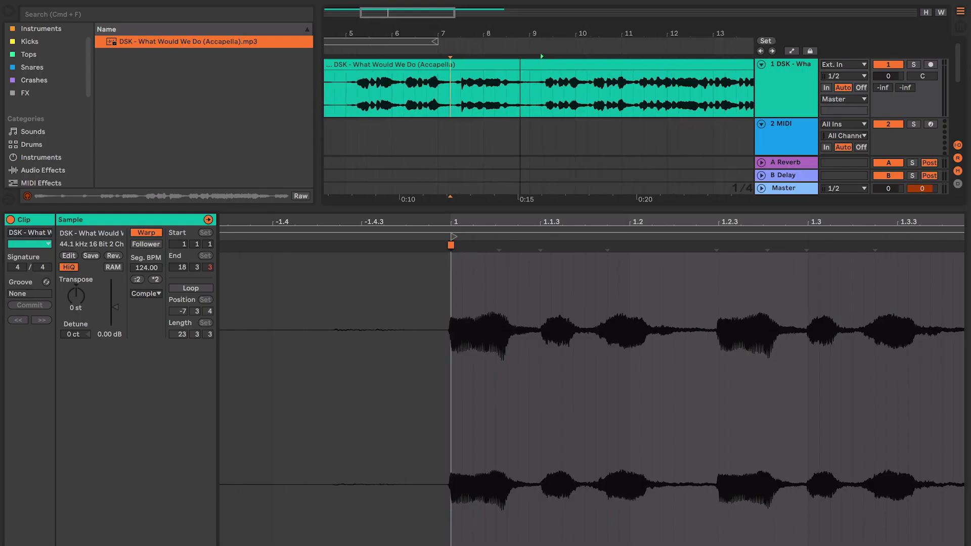
Step: Play the acapella clip from the start of the arrangement to check its timing
drag(520, 34, 444, 15)
click(325, 109)
key(space)
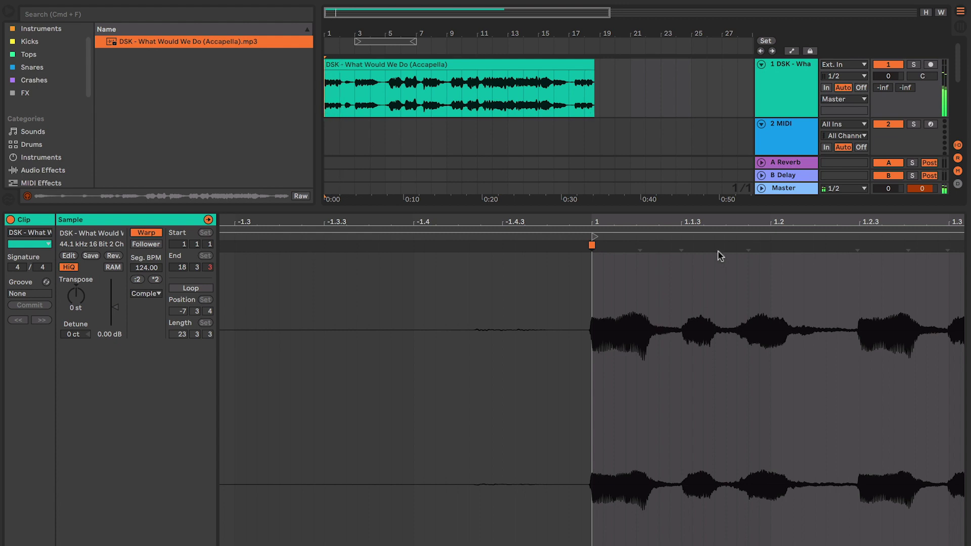
Step: Apply Warp From Here (Straight) at the clip's 1.1.1 warp marker
drag(605, 221, 577, 220)
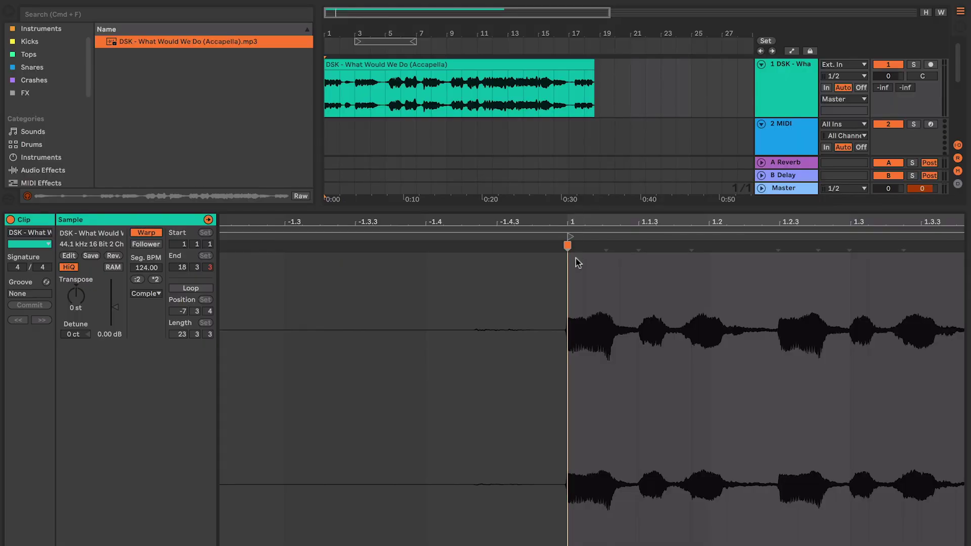
right_click(567, 245)
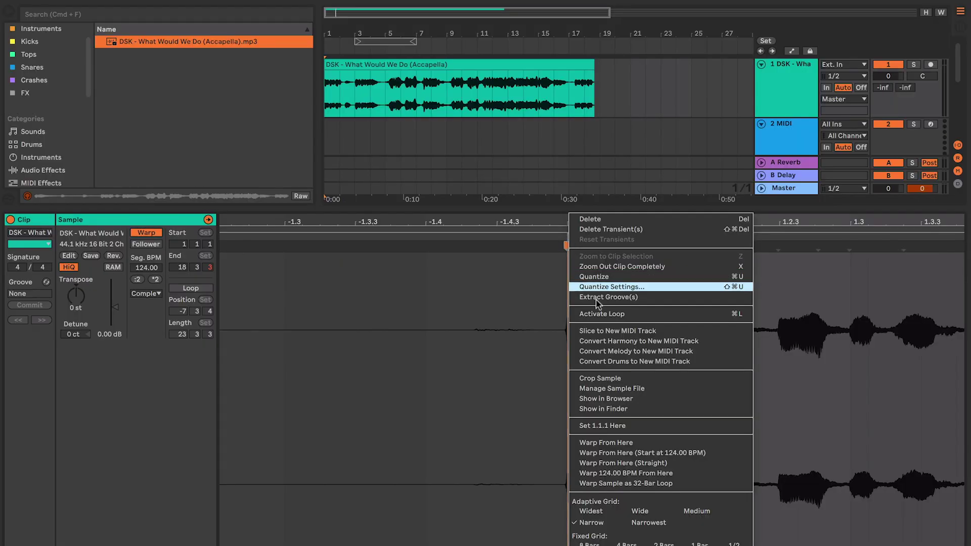
click(652, 463)
drag(583, 220, 381, 220)
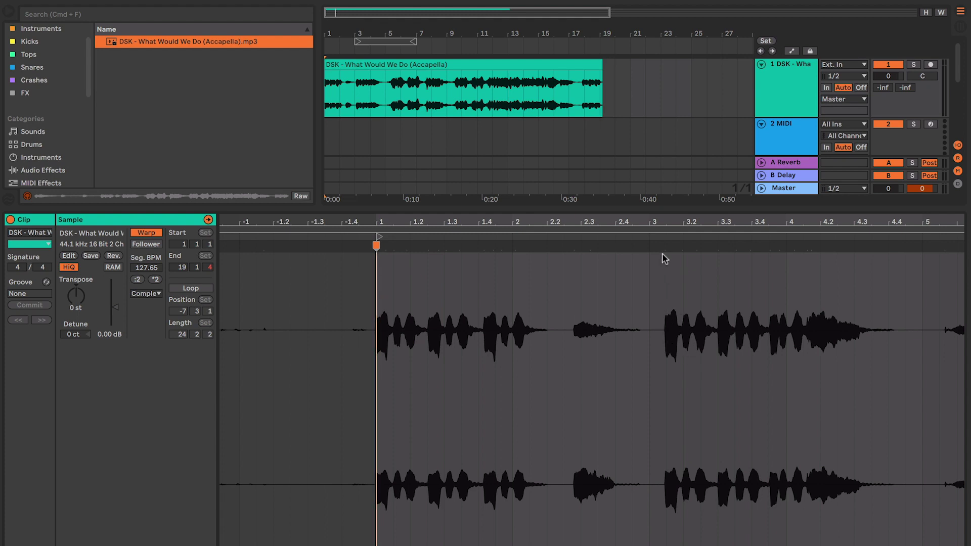
Step: Align the first transient of the next vocal phrase, just after bar 3, exactly with bar 3 by moving its warp marker
mouse_move(645, 225)
mouse_down()
mouse_move(644, 240)
mouse_move(778, 252)
mouse_up()
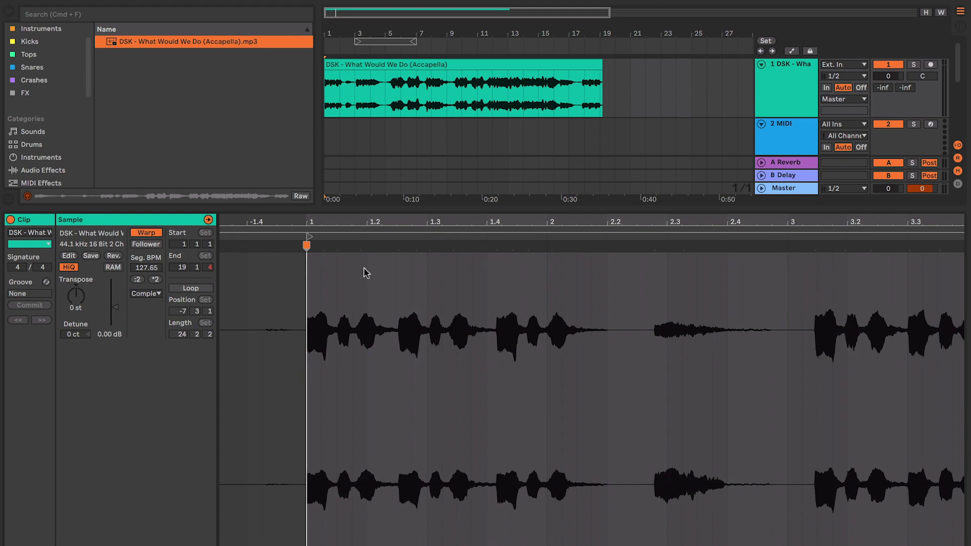
drag(308, 284, 781, 279)
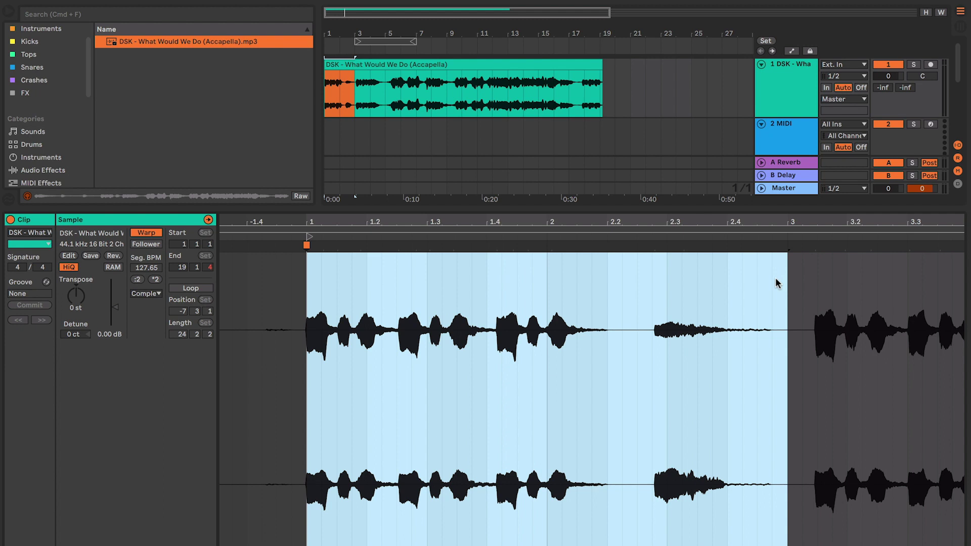
click(775, 279)
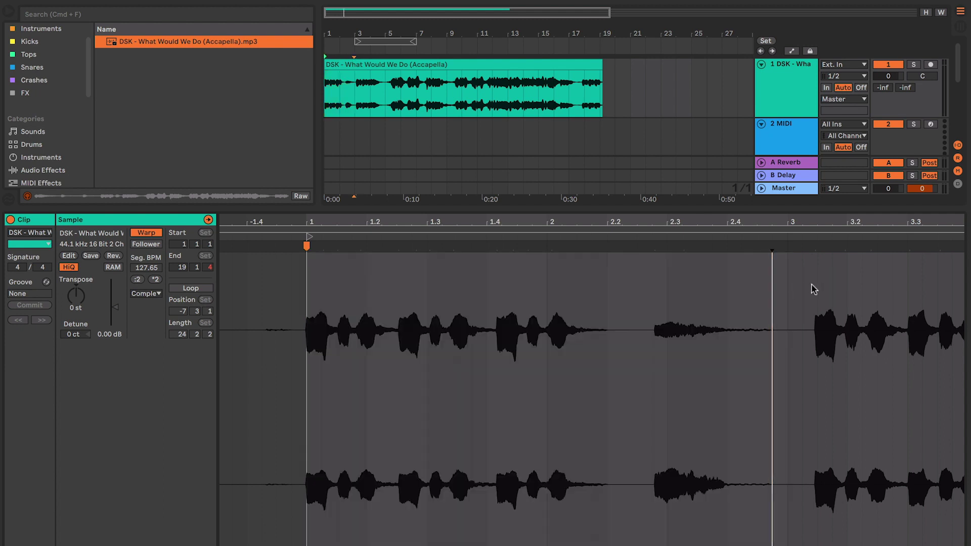
drag(814, 246, 787, 245)
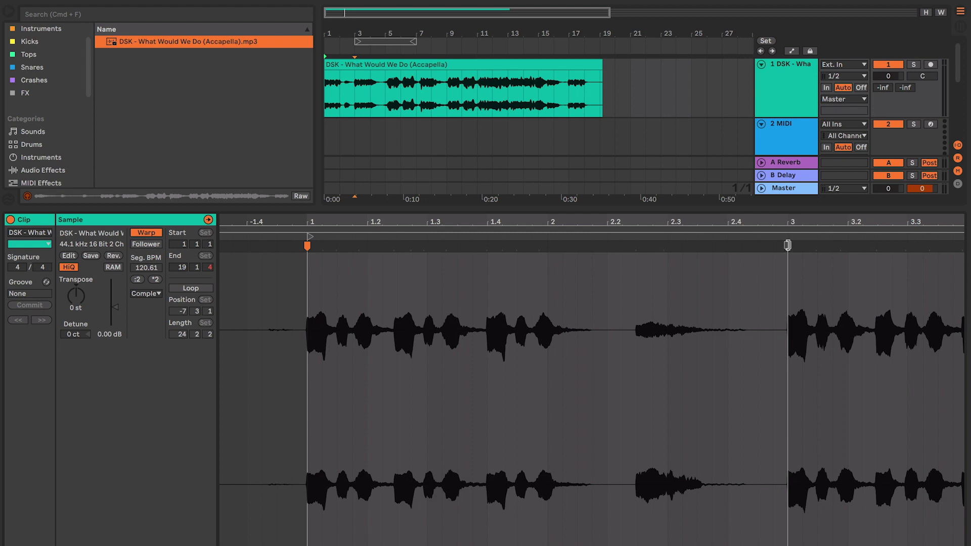
mouse_move(787, 245)
mouse_down()
mouse_move(806, 246)
mouse_move(787, 246)
mouse_up()
Step: Loop the clip's two bars from bar 1 to bar 3 and play the result from the start of the arrangement
click(473, 286)
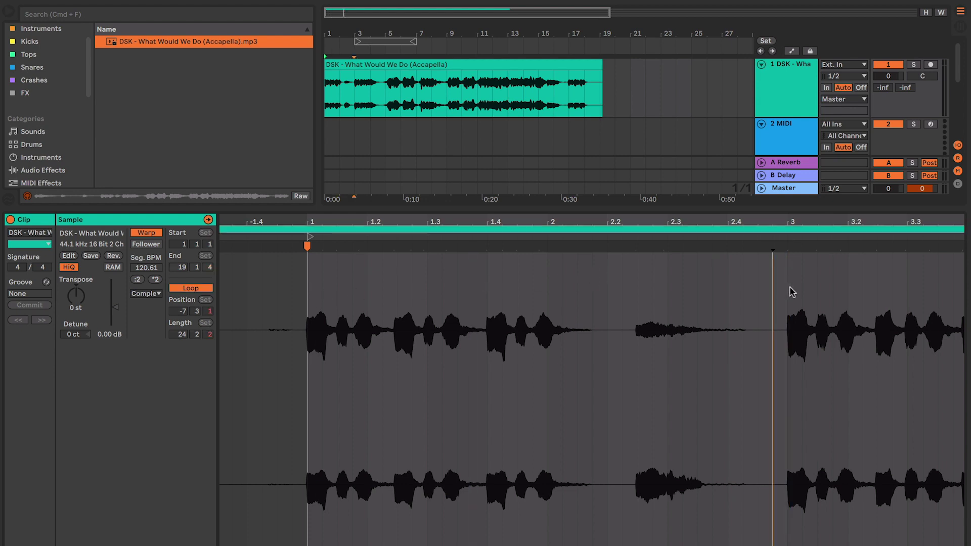
drag(788, 292, 311, 301)
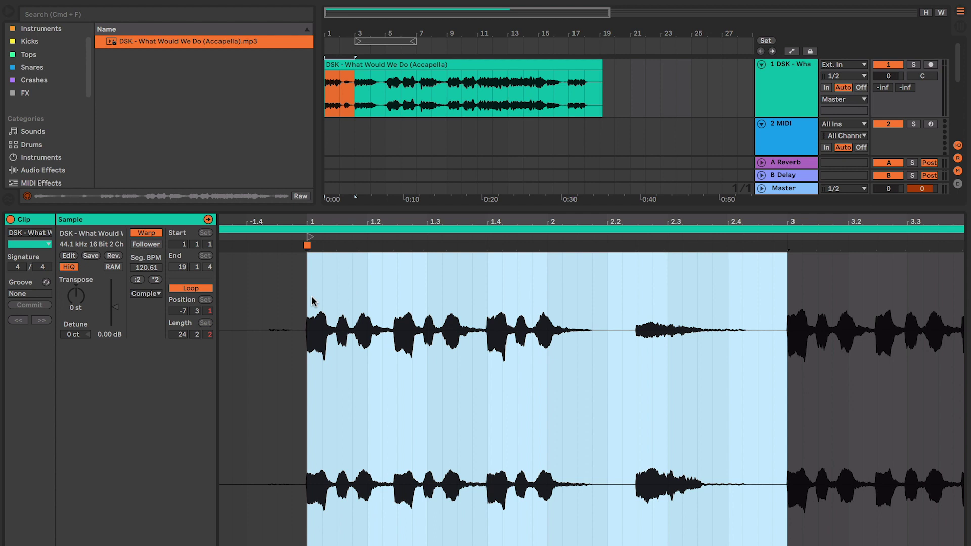
key(super+l)
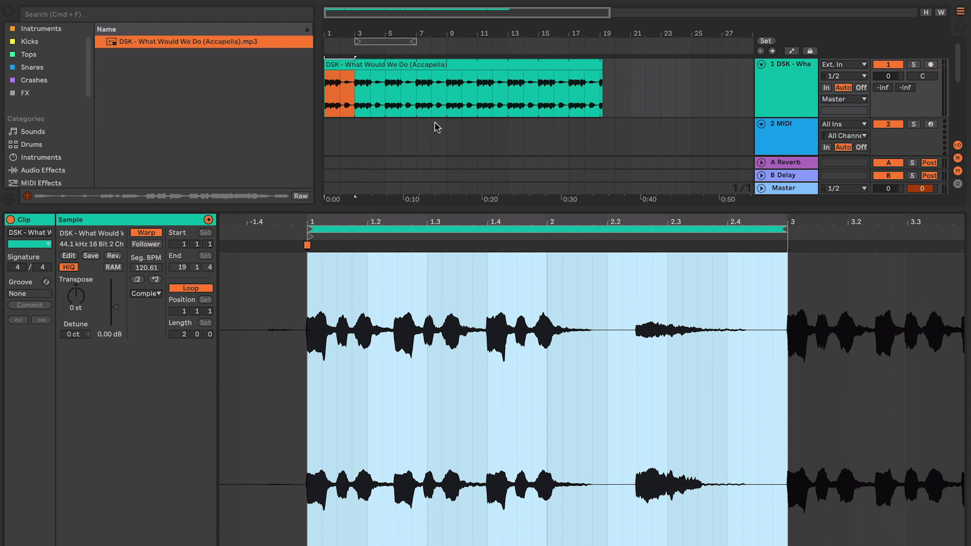
click(329, 98)
key(space)
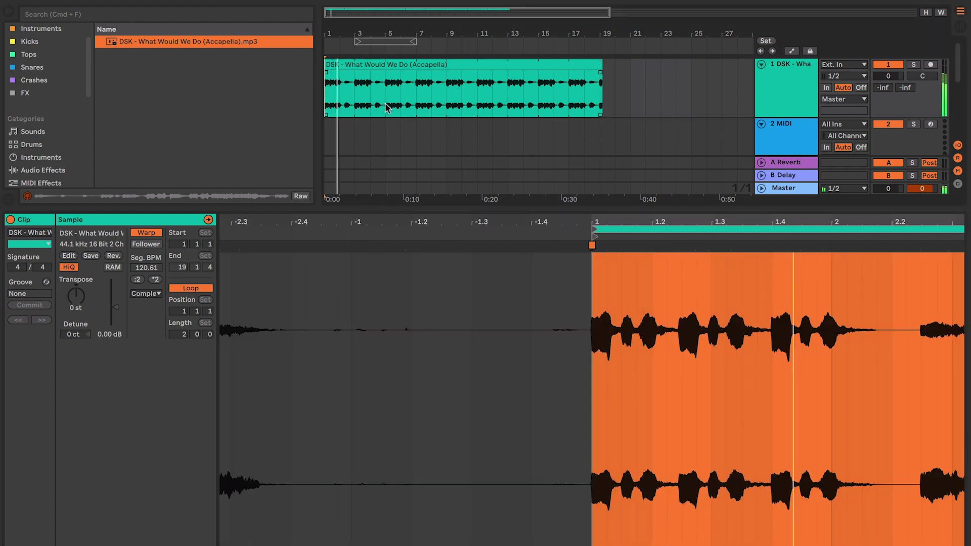
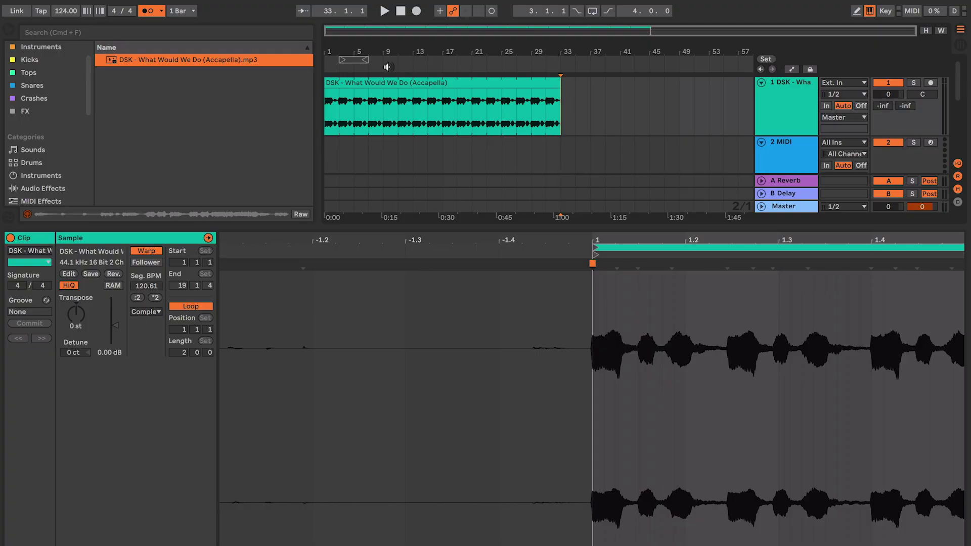
Step: Duplicate the looped clip to bar 33 and move the copy's two-bar loop to start at bar 5, with playback running
click(378, 86)
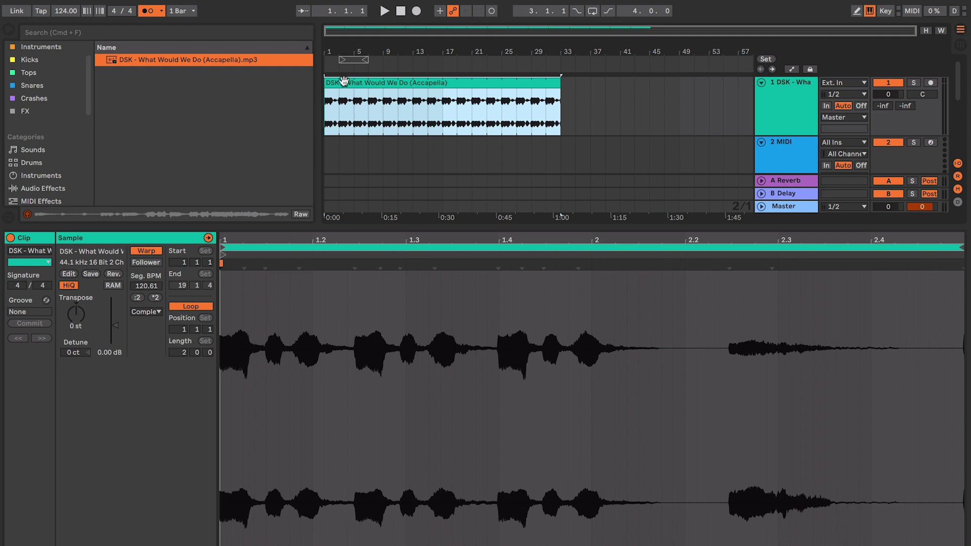
drag(343, 82, 582, 87)
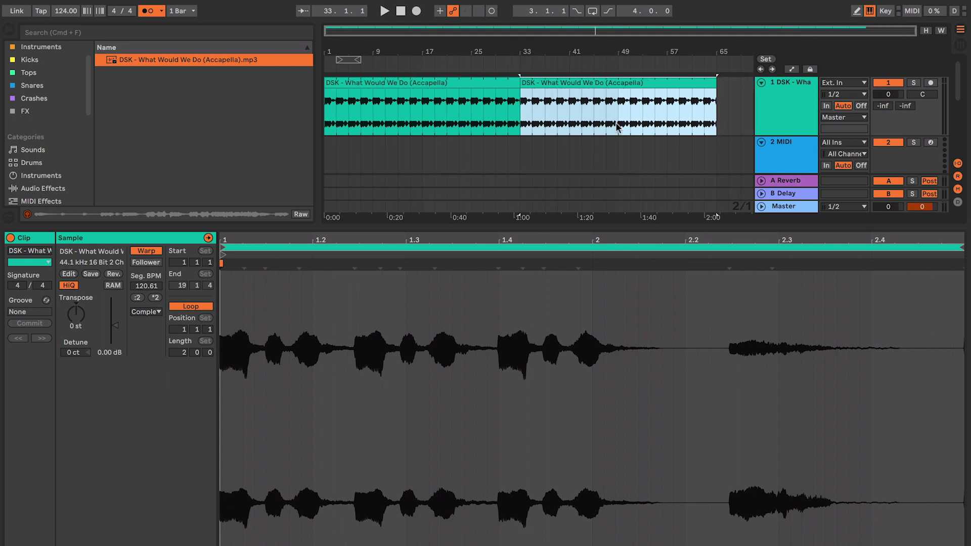
drag(617, 242, 629, 127)
drag(677, 240, 473, 240)
drag(416, 246, 602, 245)
key(space)
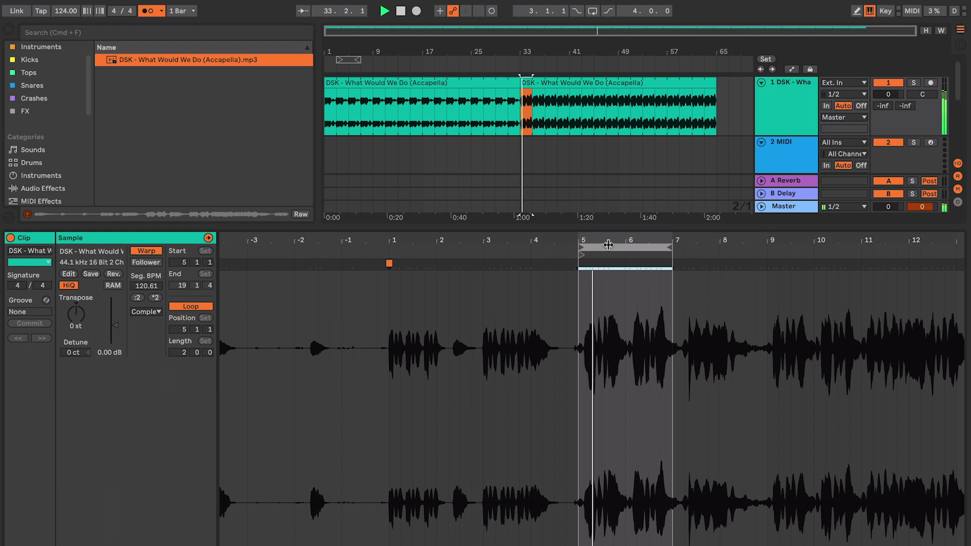
Step: Extend the second clip's loop from bar 5 to bar 13 for a length of 8 bars, auditioning different lengths
drag(670, 247, 895, 248)
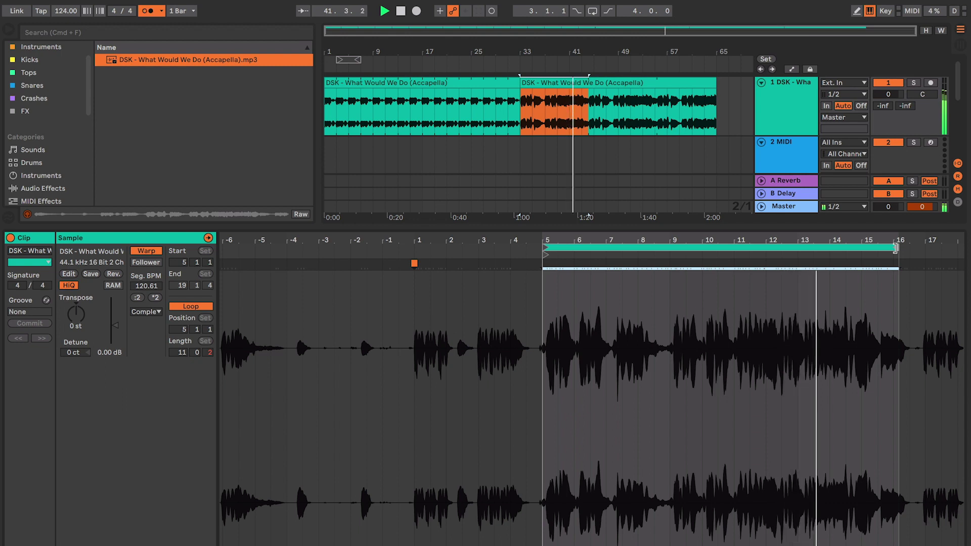
key(space)
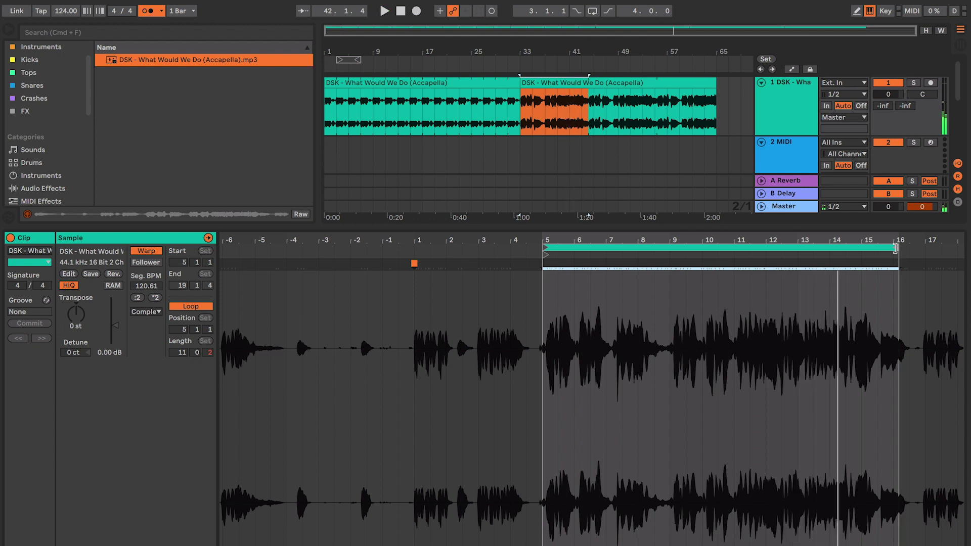
drag(897, 247, 766, 248)
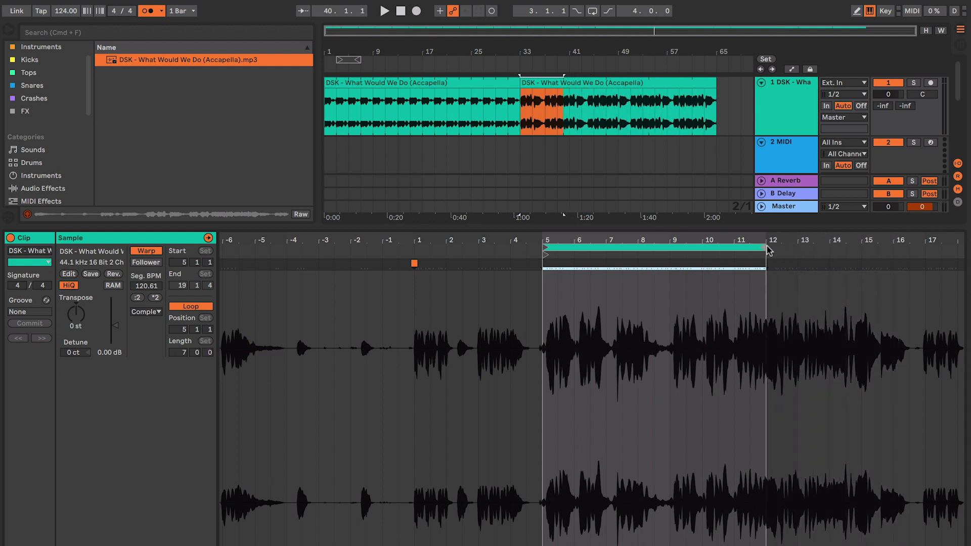
key(space)
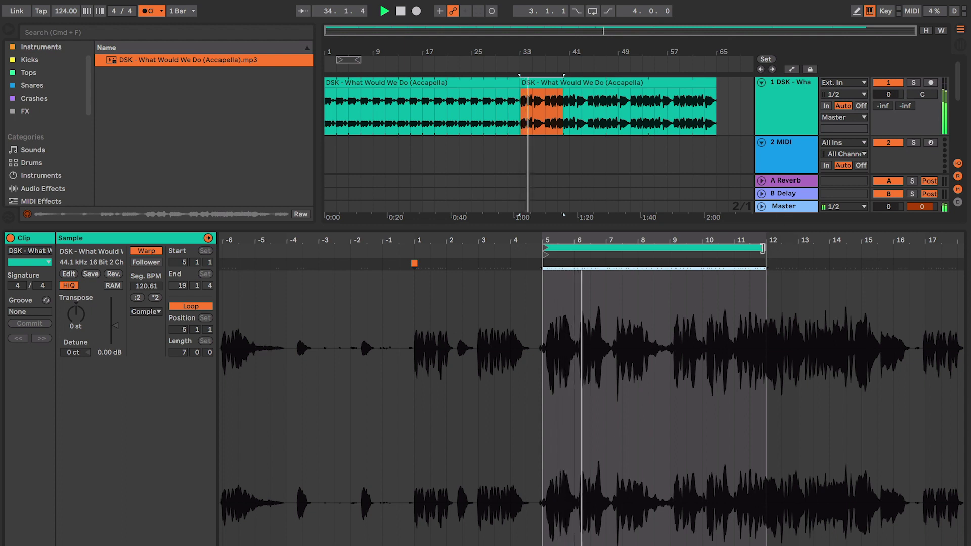
drag(767, 250, 799, 249)
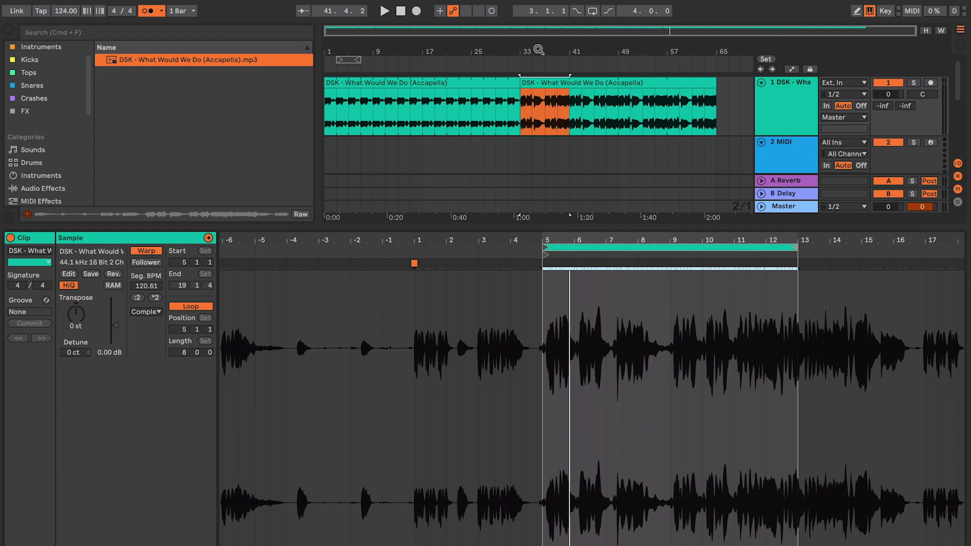
Step: Turn off looping for the second clip and place the playback position inside it at bar 40
drag(536, 53, 536, 111)
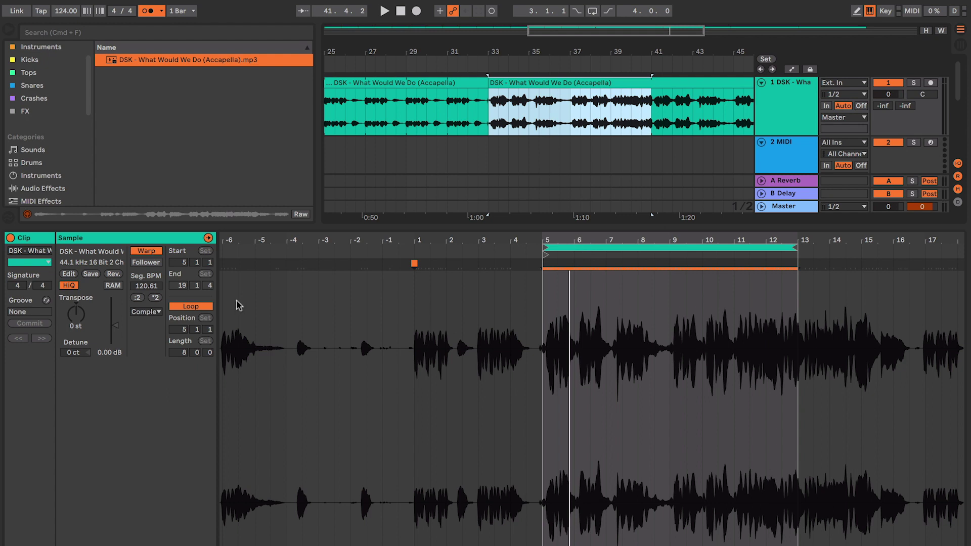
click(195, 310)
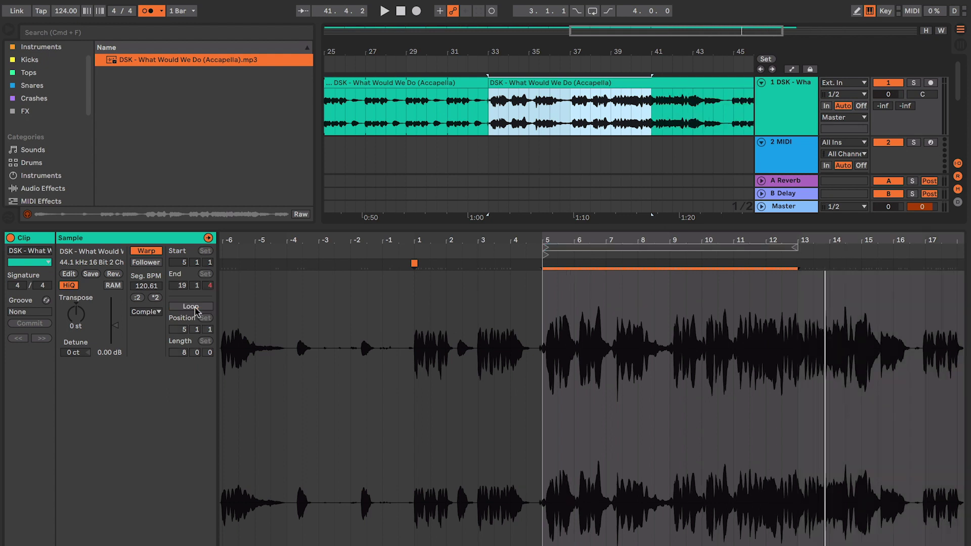
click(631, 116)
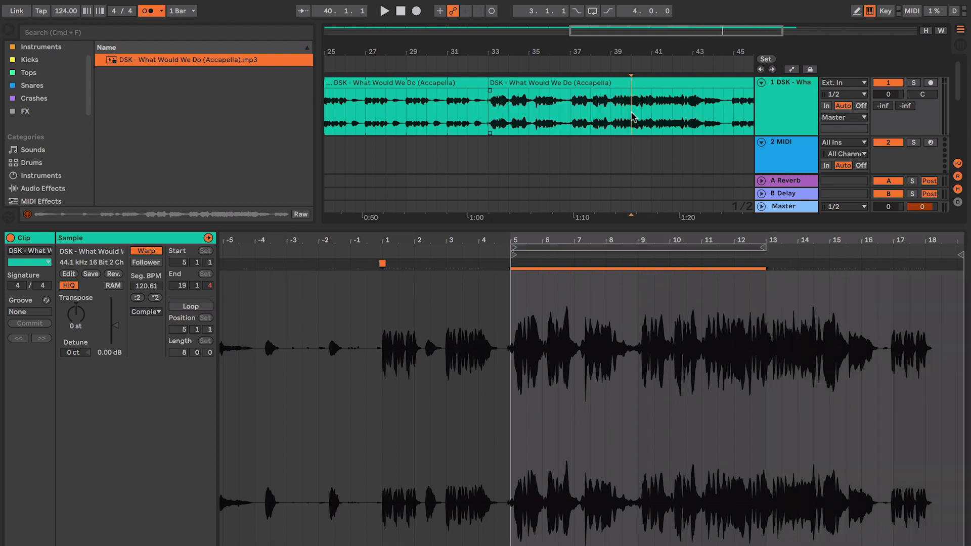
Step: Play the second clip repeatedly around bar 41 to examine where its vocal phrase ends
key(space)
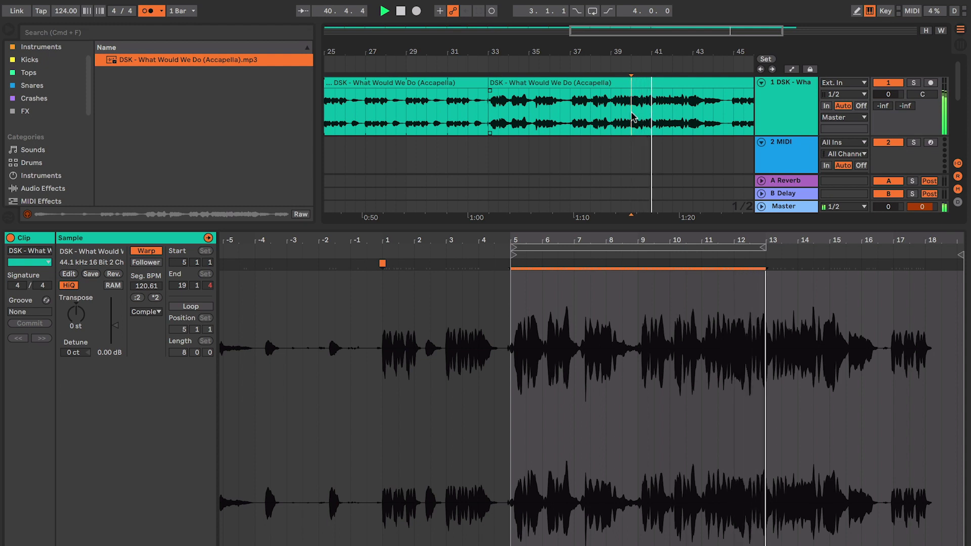
key(space)
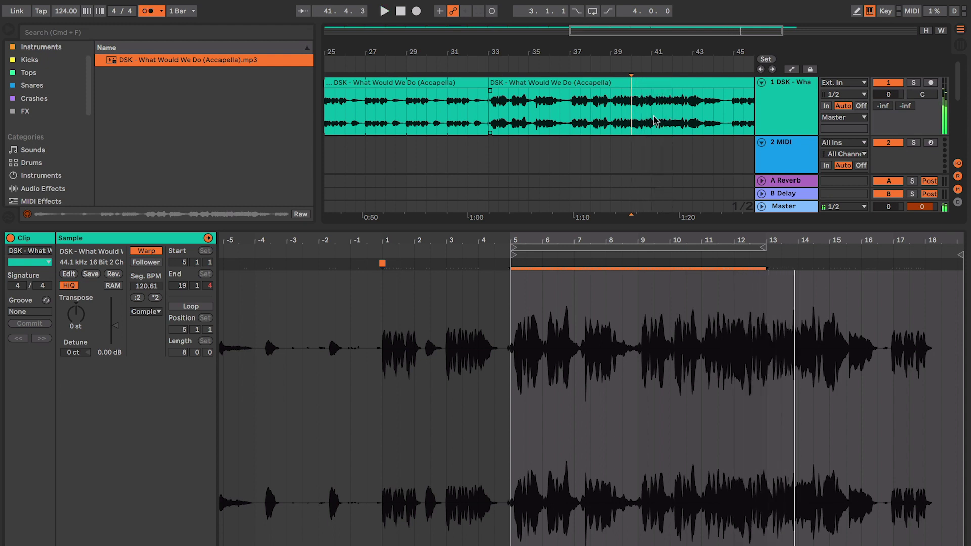
click(653, 116)
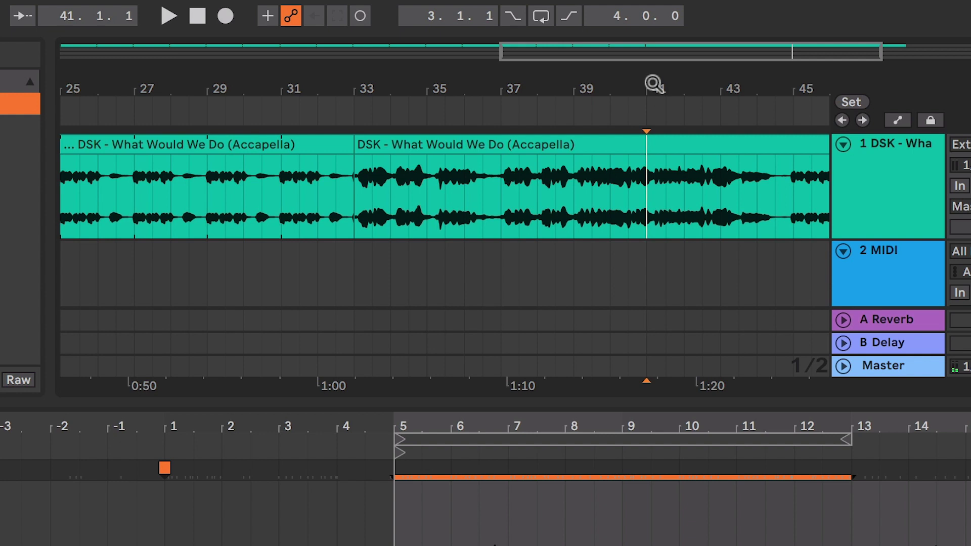
drag(653, 83, 600, 187)
key(space)
key(space)
key(space)
key(space)
key(space)
key(space)
Step: Split the second clip at bar 41 and again just before 41.2 to isolate the phrase's tail, and play the slice
drag(623, 83, 609, 111)
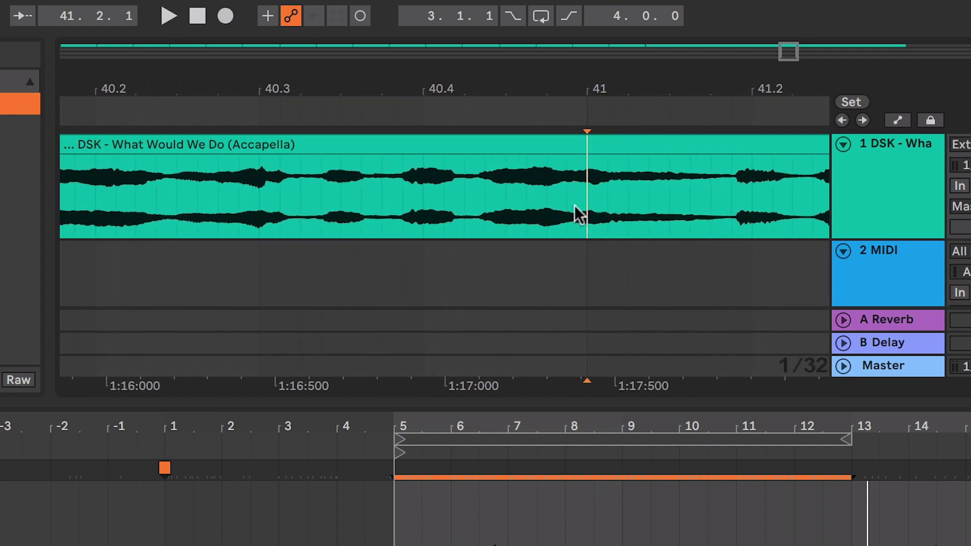
key(ctrl+e)
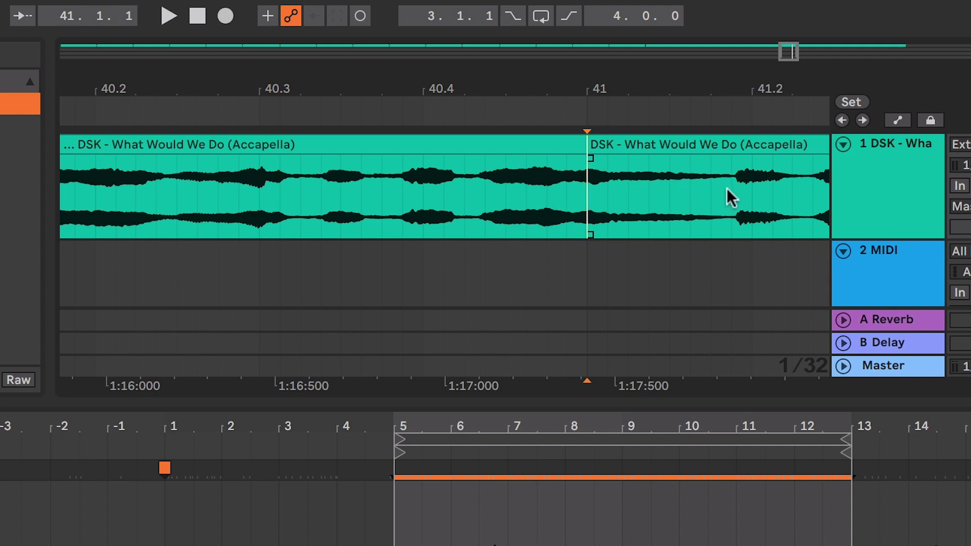
click(731, 198)
key(ctrl+e)
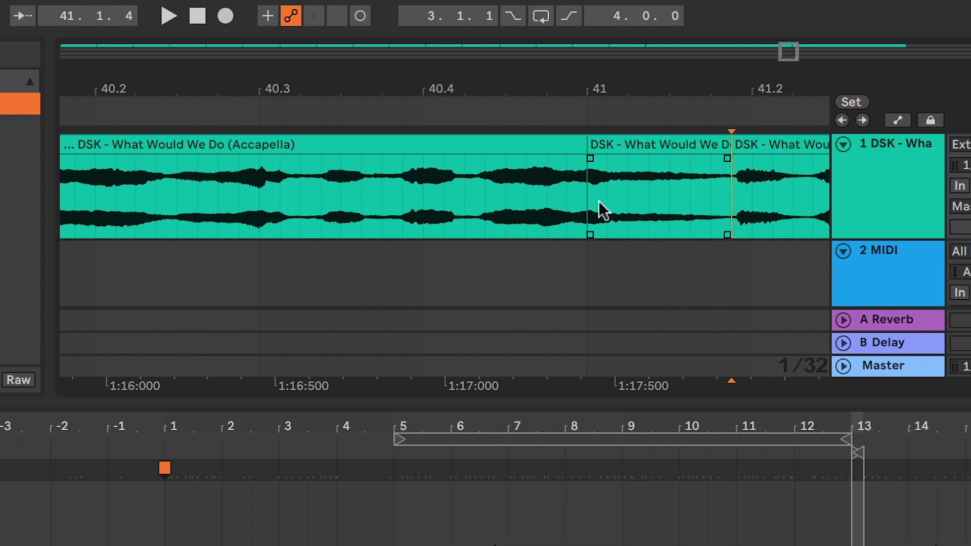
key(space)
key(space)
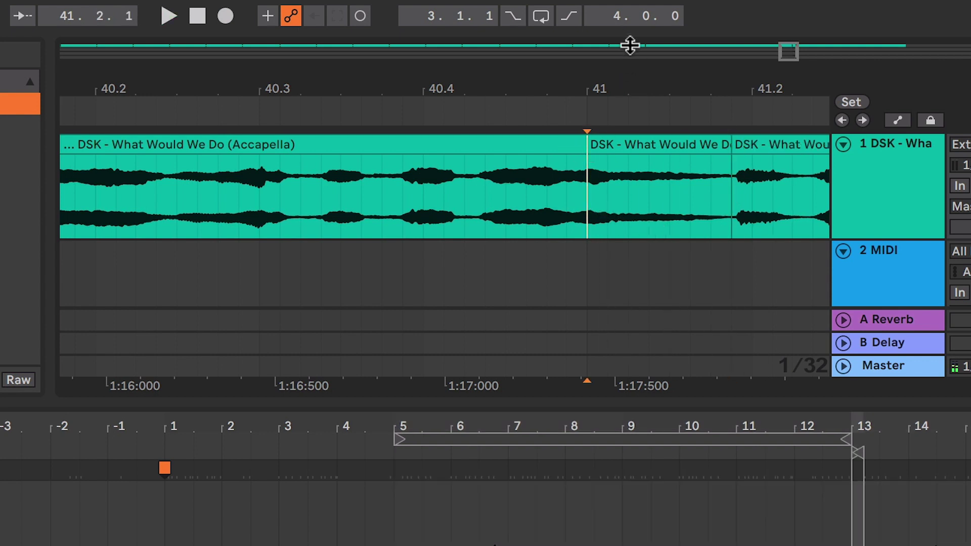
Step: Audition the second clip's start and move the short tail slice from bar 41 to bar 33, over the clip's beginning
drag(637, 90, 637, 48)
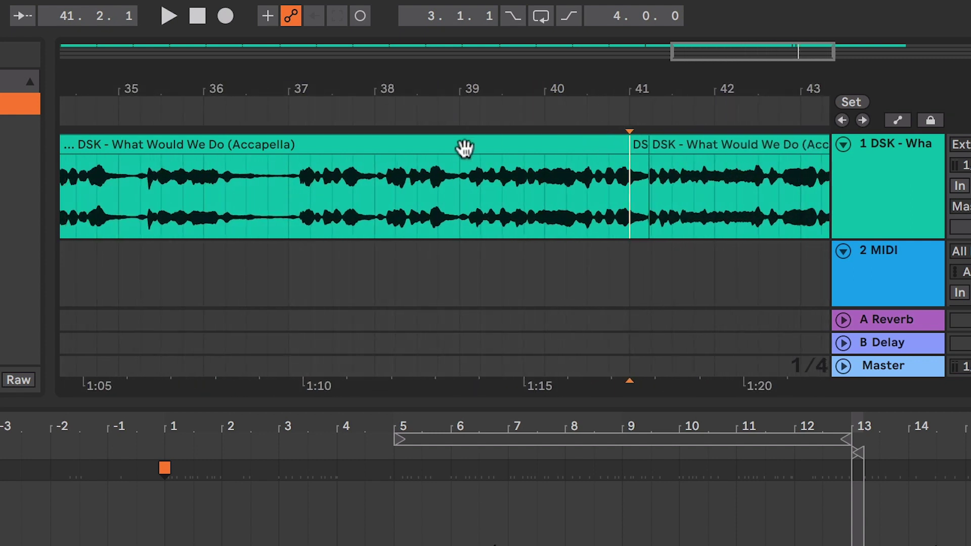
click(464, 146)
drag(507, 87, 509, 57)
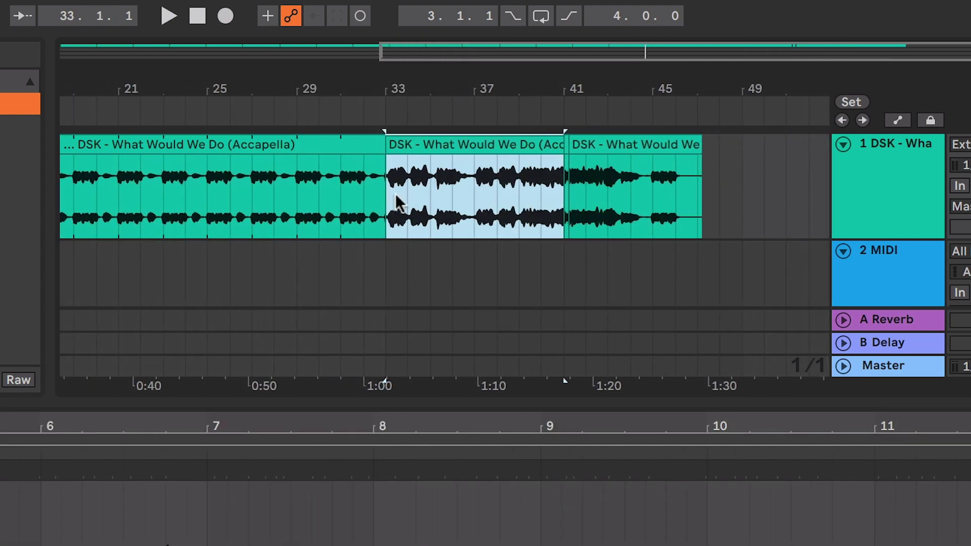
click(385, 206)
key(space)
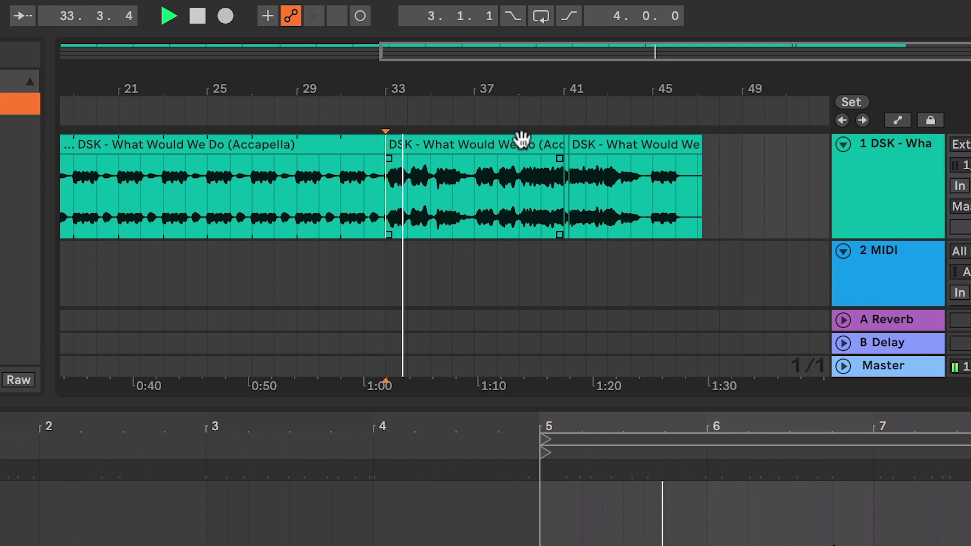
key(space)
drag(432, 94, 455, 122)
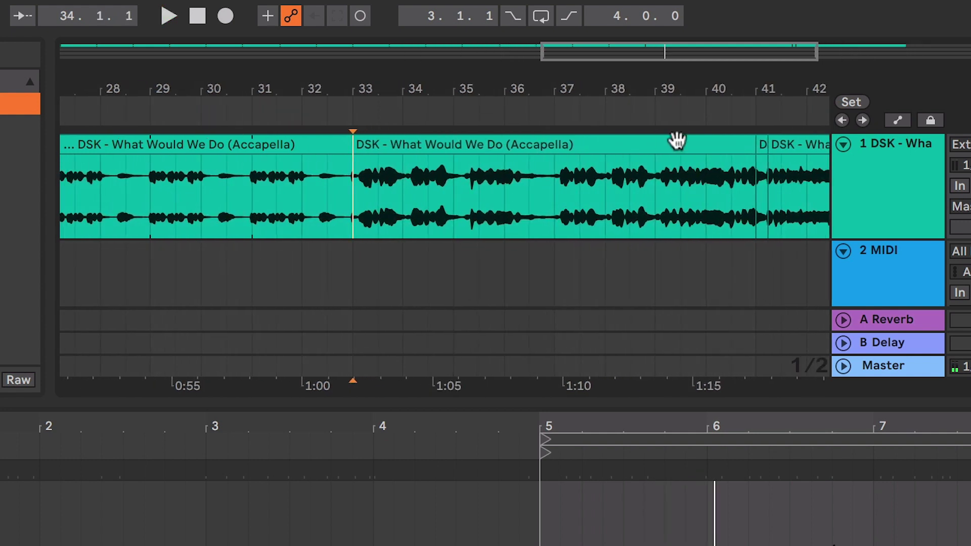
drag(758, 143, 367, 153)
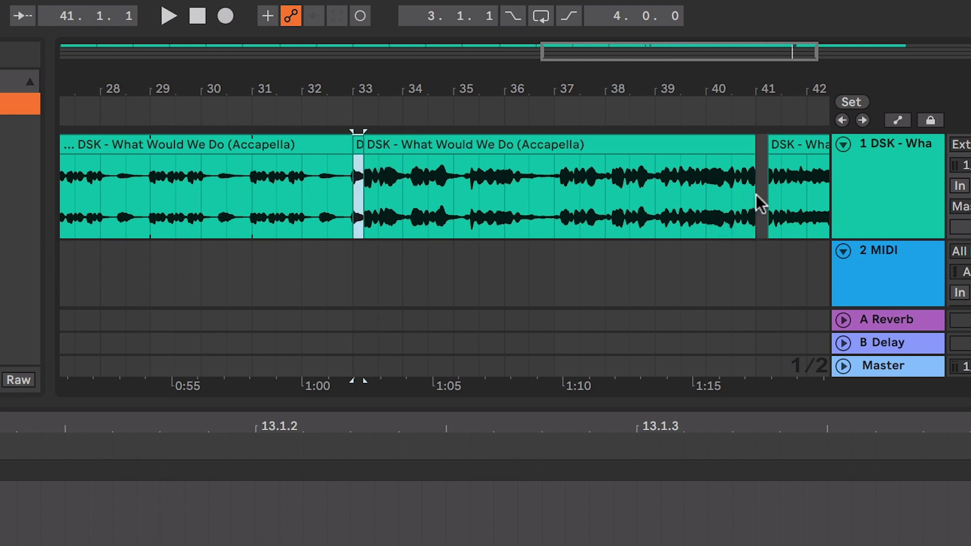
Step: Loop the arrangement from bar 33 to bar 41 and play the eight-bar phrase with the moved tail slice
click(760, 217)
drag(760, 207, 356, 177)
key(ctrl+l)
key(space)
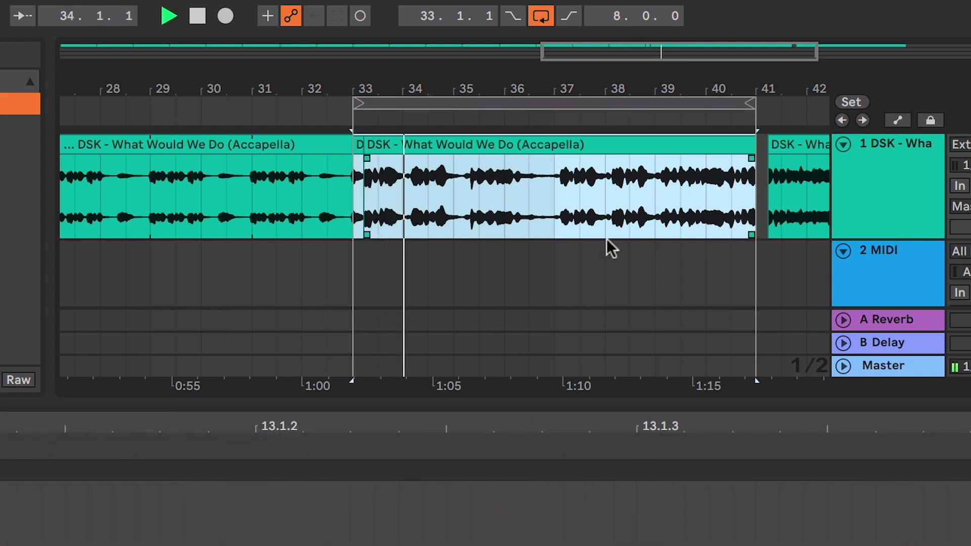
click(655, 268)
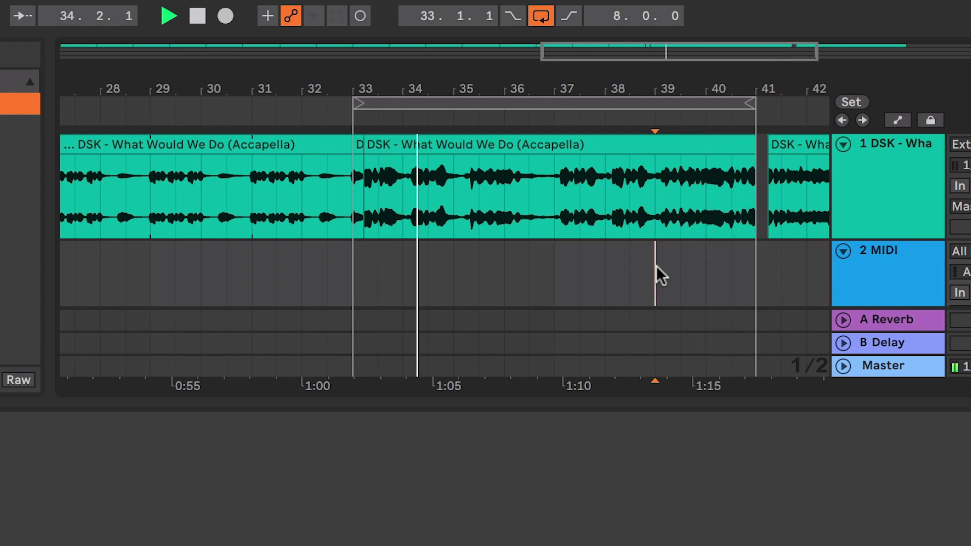
key(space)
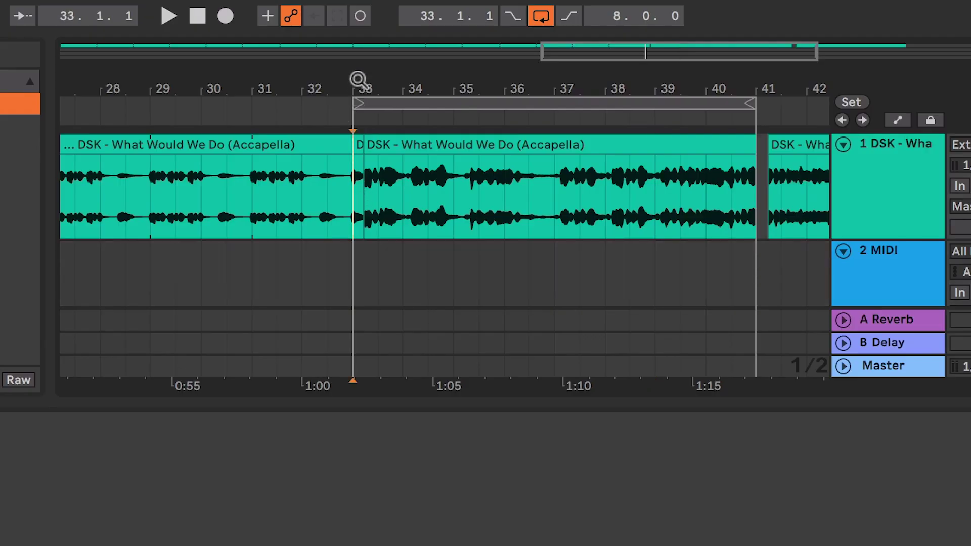
Step: Extend the main phrase's start back over the tail slice, between 33.1.3 and 33.2, and crossfade the two clips at their join
drag(358, 80, 358, 220)
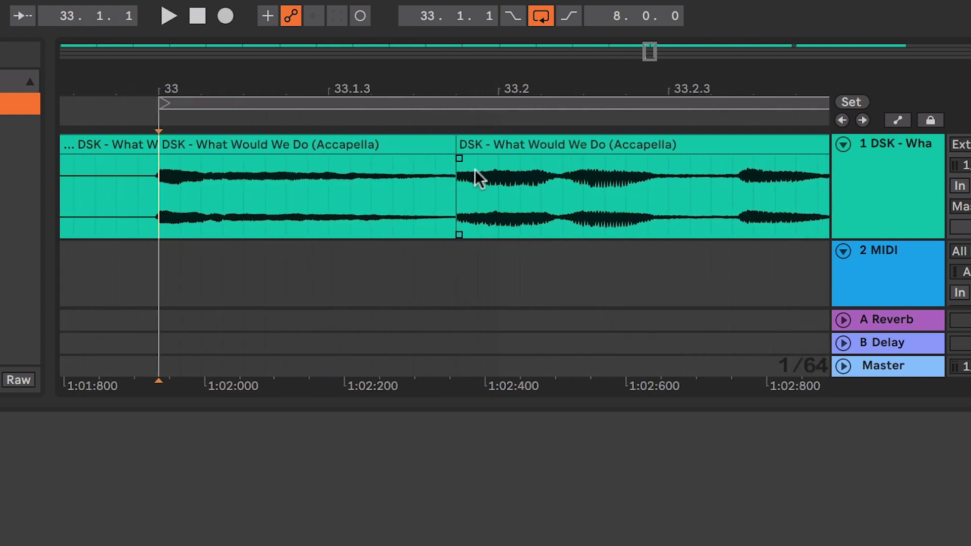
drag(458, 147, 391, 145)
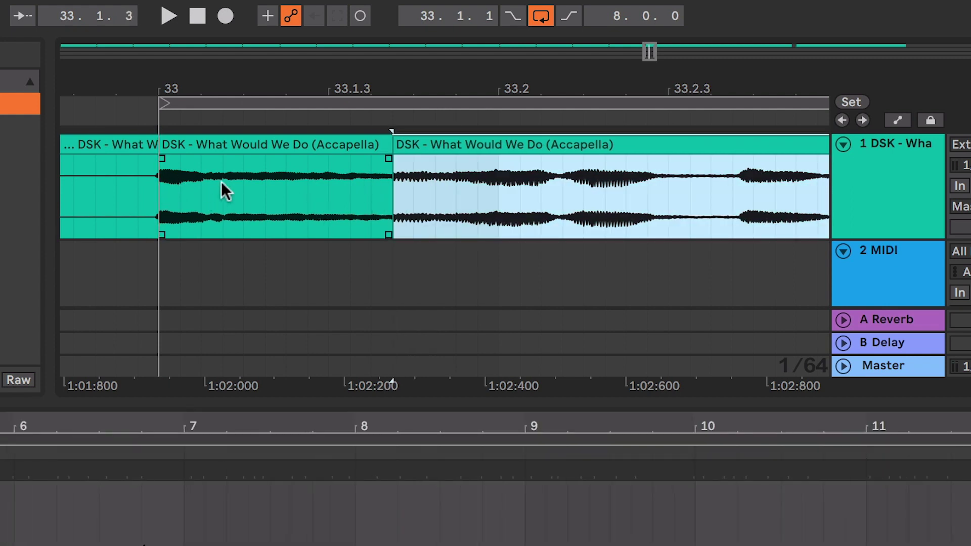
mouse_move(401, 147)
mouse_down()
mouse_move(472, 147)
mouse_move(393, 147)
mouse_up()
click(392, 170)
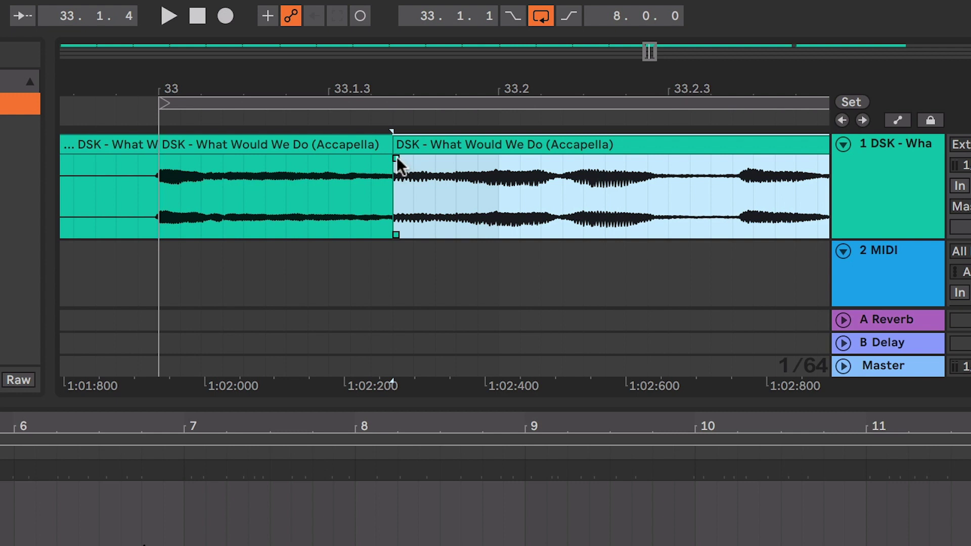
click(398, 164)
mouse_move(384, 164)
mouse_down()
mouse_move(342, 159)
mouse_move(365, 161)
mouse_up()
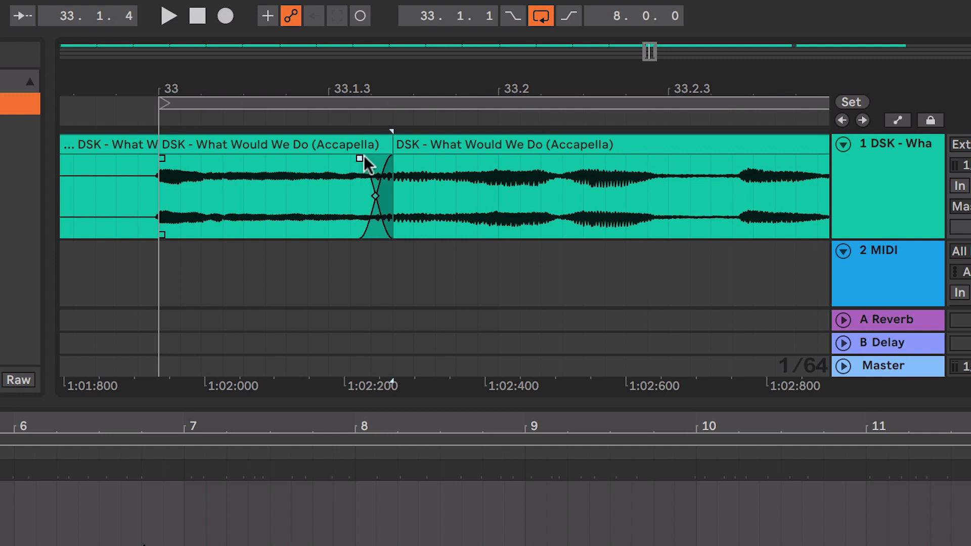
Step: Play the crossfaded join from bar 33 several times to check the transition
key(space)
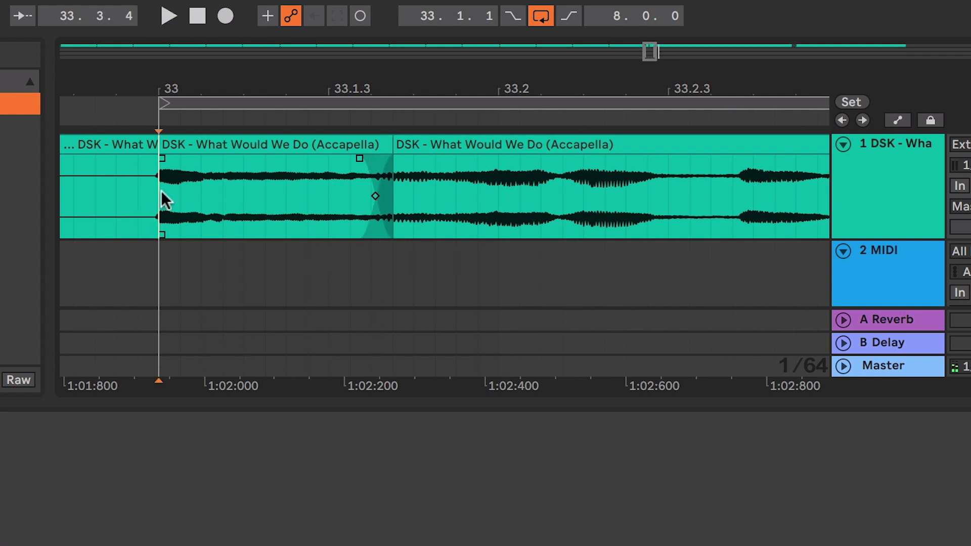
key(space)
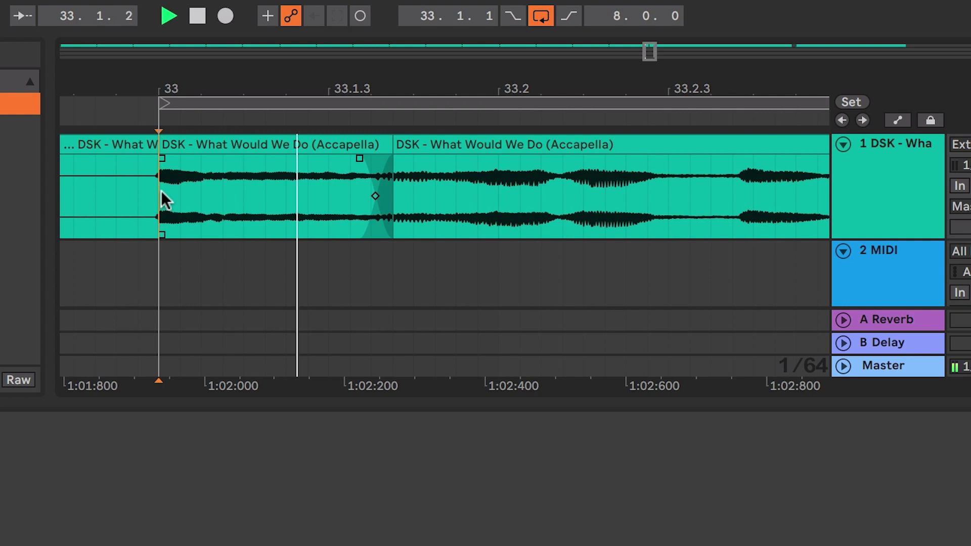
key(space)
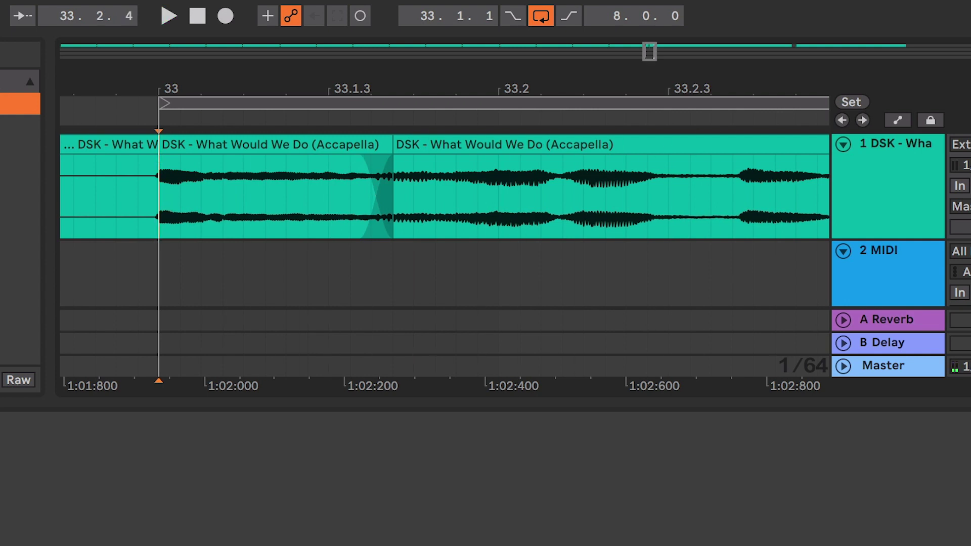
mouse_move(157, 192)
key(space)
key(space)
key(space)
key(space)
Step: Select the tail slice and the main phrase from bar 33 to bar 41 and consolidate them into one clip
mouse_move(232, 80)
mouse_down()
mouse_move(232, 46)
mouse_move(229, 86)
mouse_up()
click(237, 151)
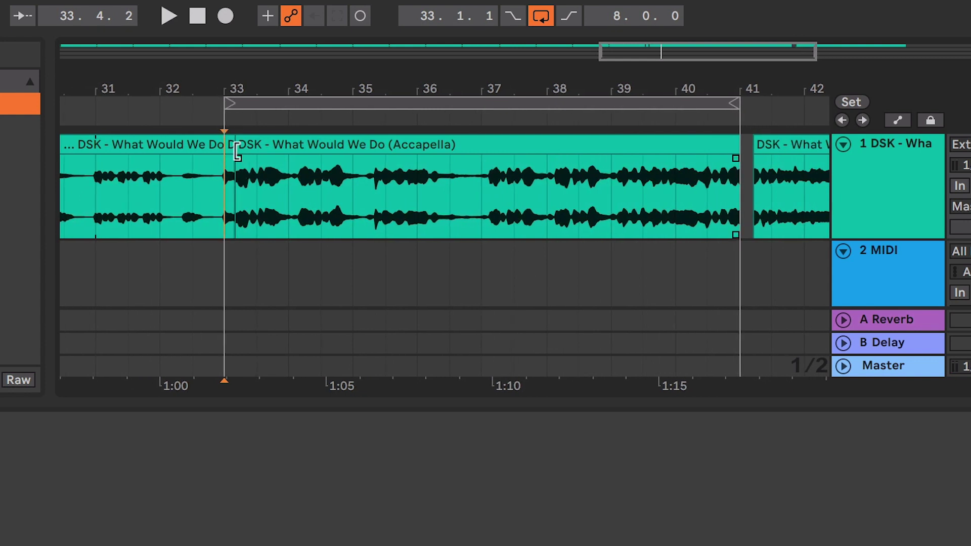
double_click(228, 146)
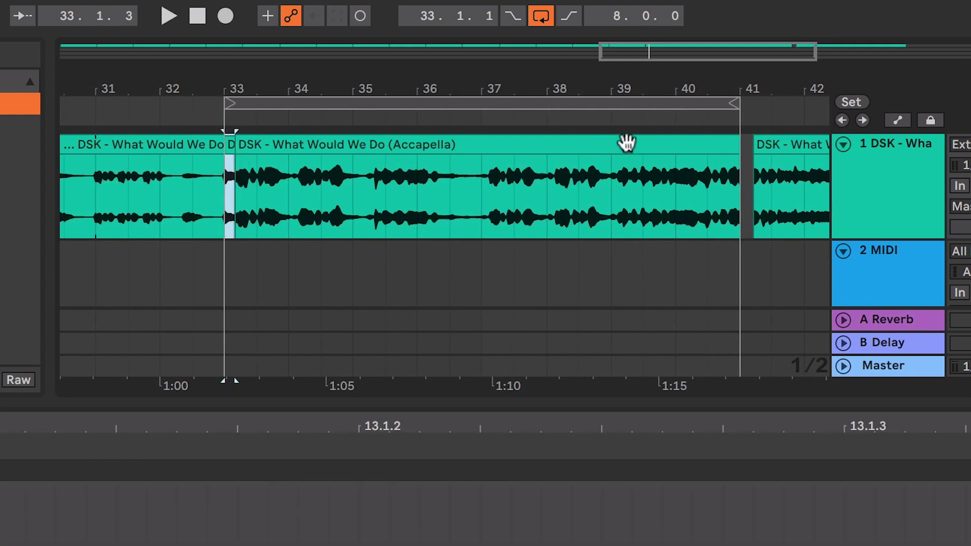
shift+click(417, 144)
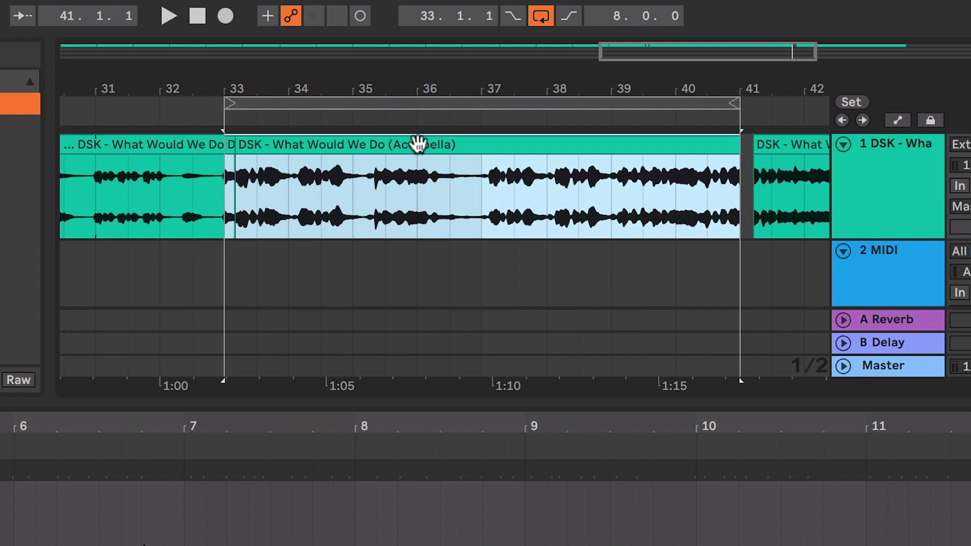
right_click(417, 144)
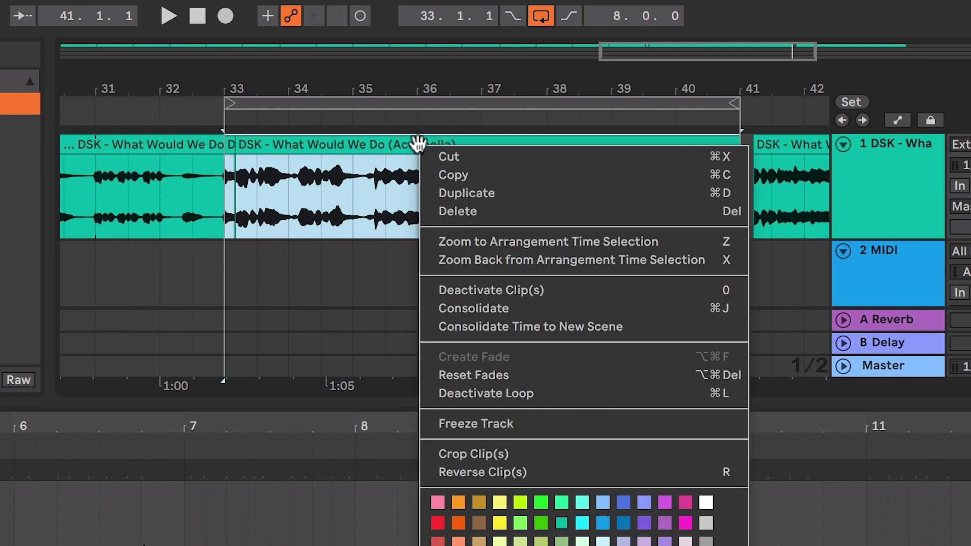
click(718, 307)
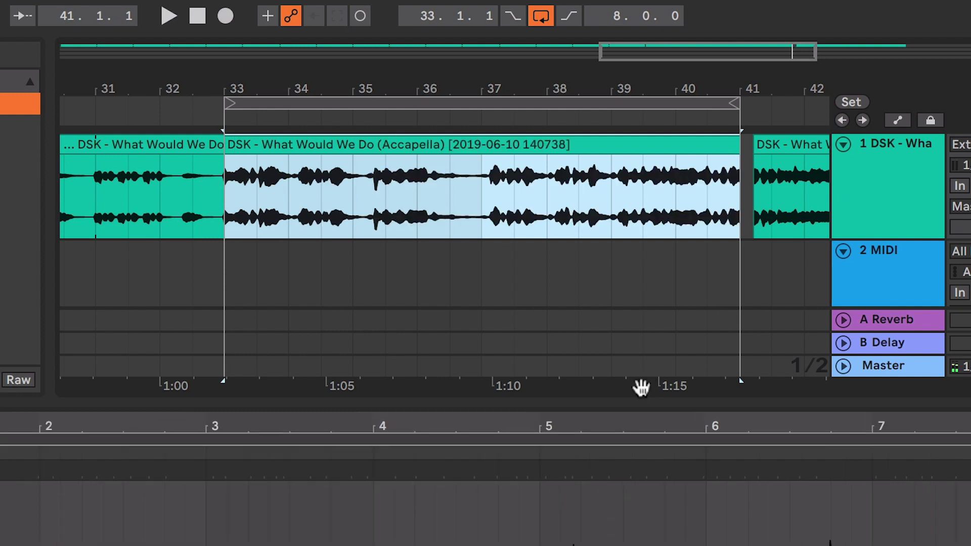
click(641, 427)
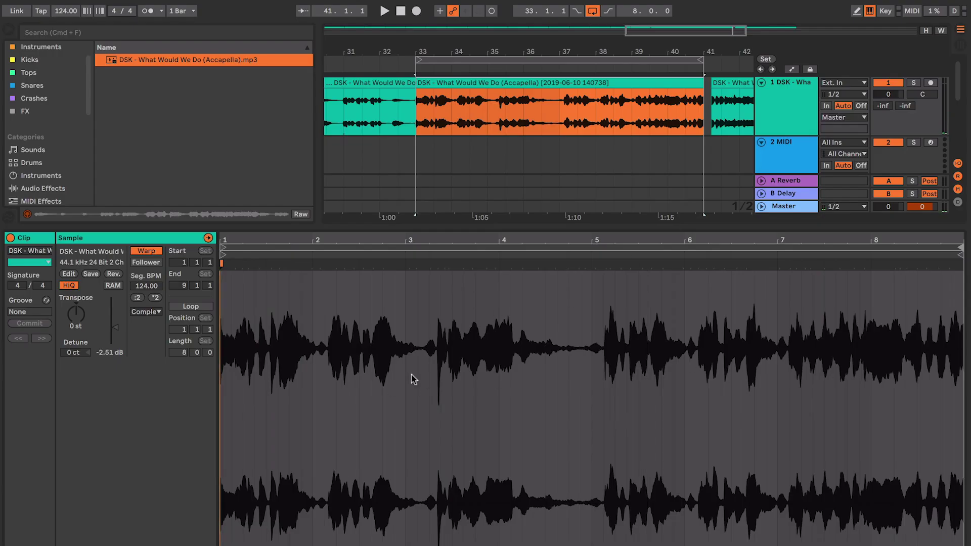
Step: Delete the leftover clip after bar 41 and turn off the arrangement loop
drag(711, 49, 592, 19)
click(613, 89)
key(Delete)
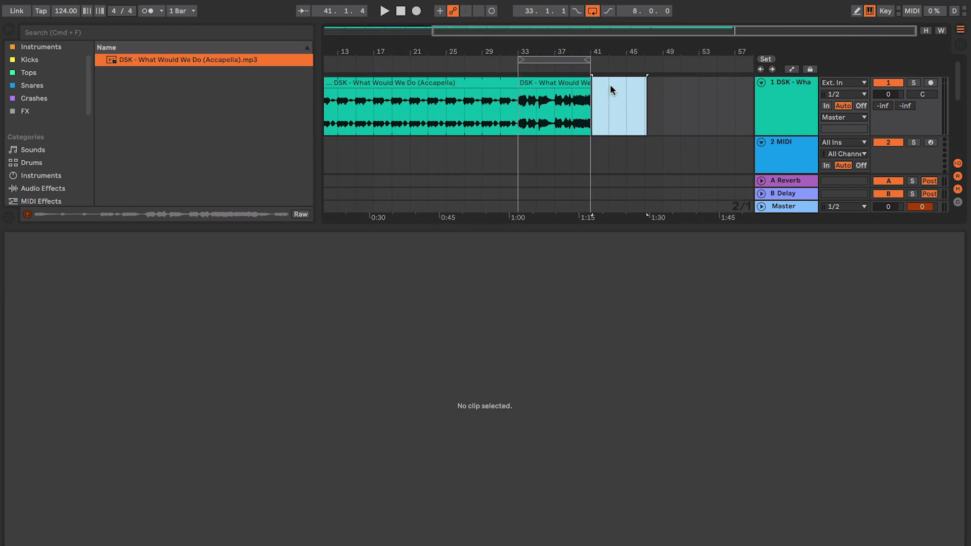
mouse_move(591, 45)
mouse_down()
mouse_move(591, 76)
mouse_move(591, 38)
mouse_up()
click(590, 103)
click(592, 14)
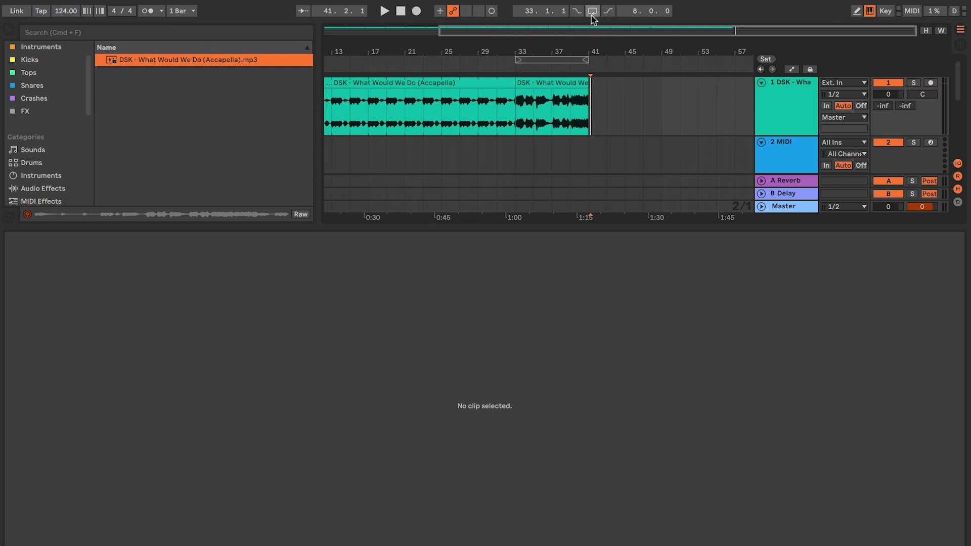
Step: Turn on looping for the consolidated clip at bar 33 and extend it to bar 63
click(551, 93)
click(552, 82)
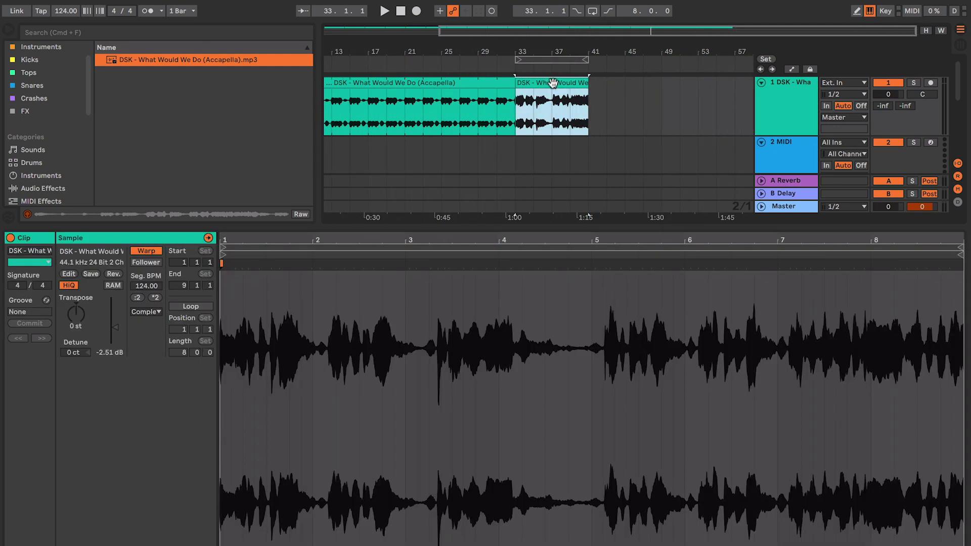
click(194, 307)
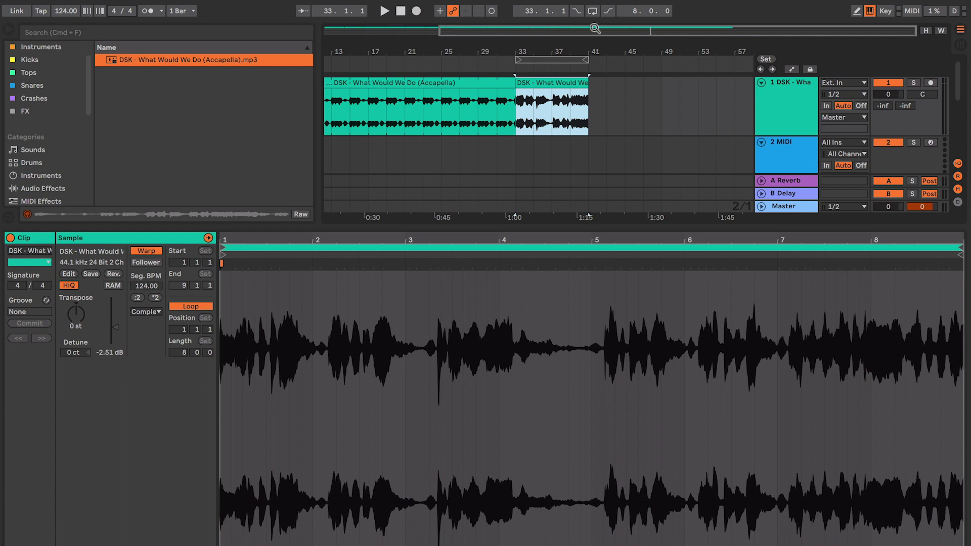
drag(585, 83, 777, 83)
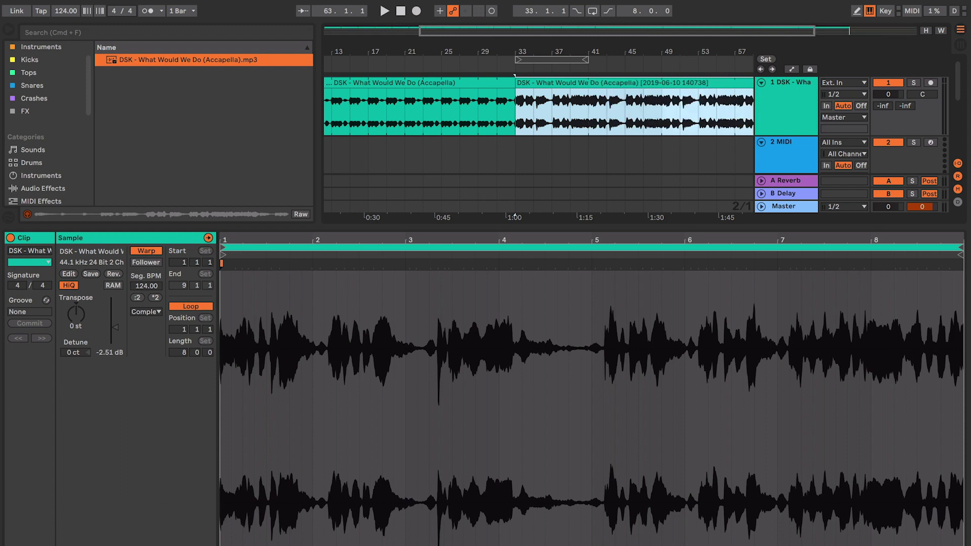
drag(583, 52, 583, 35)
Step: Play the end of the first looped section and the start of the second one at bar 33
click(393, 161)
click(371, 154)
key(space)
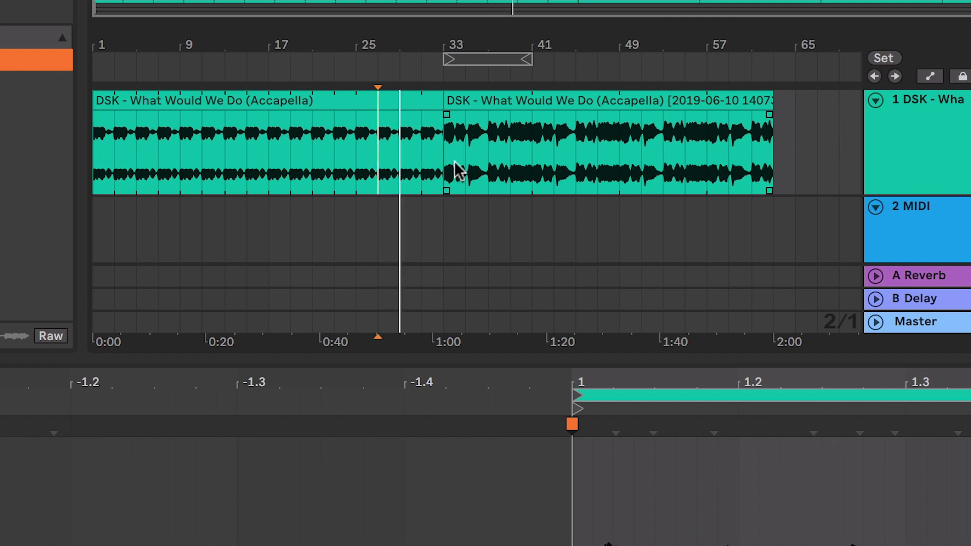
key(space)
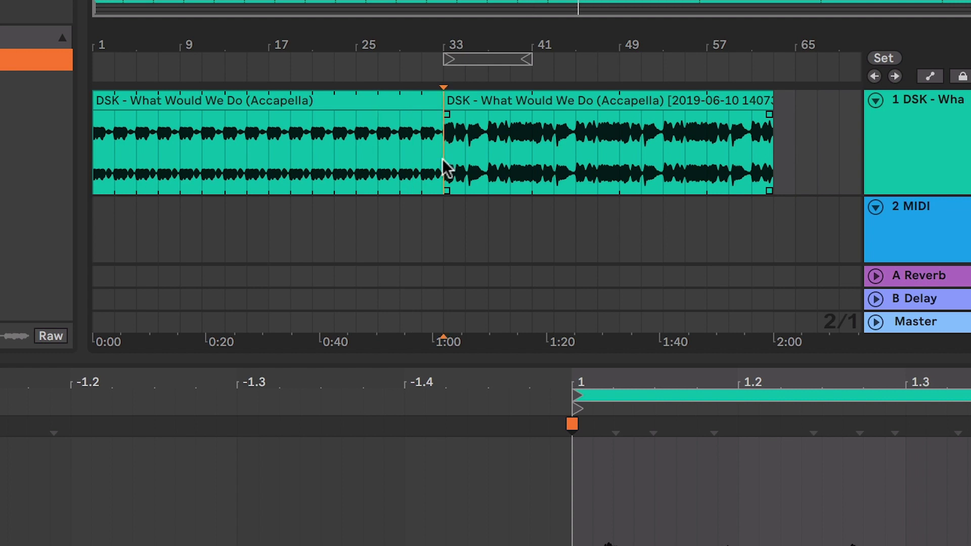
key(space)
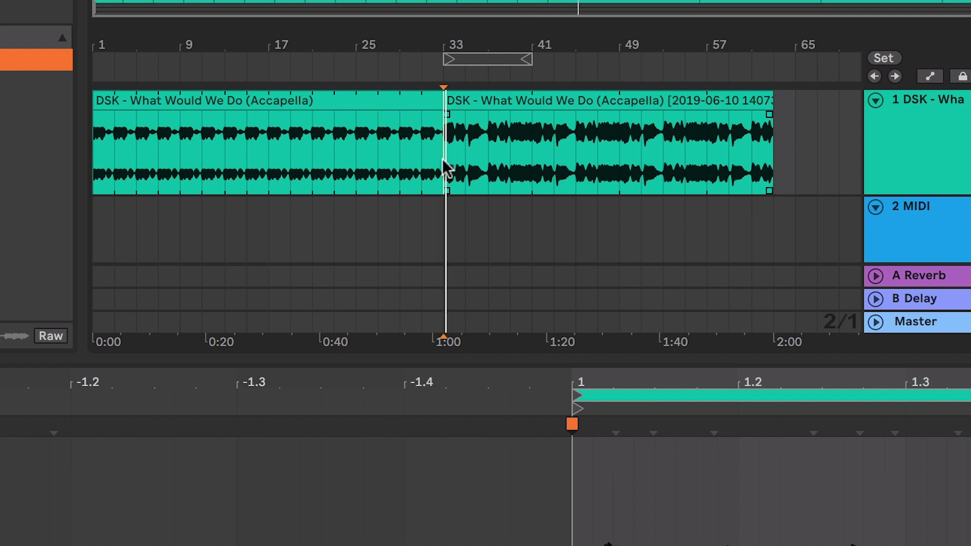
Step: Extend the second looped vocal section to end at bar 65
drag(763, 94, 795, 94)
click(818, 146)
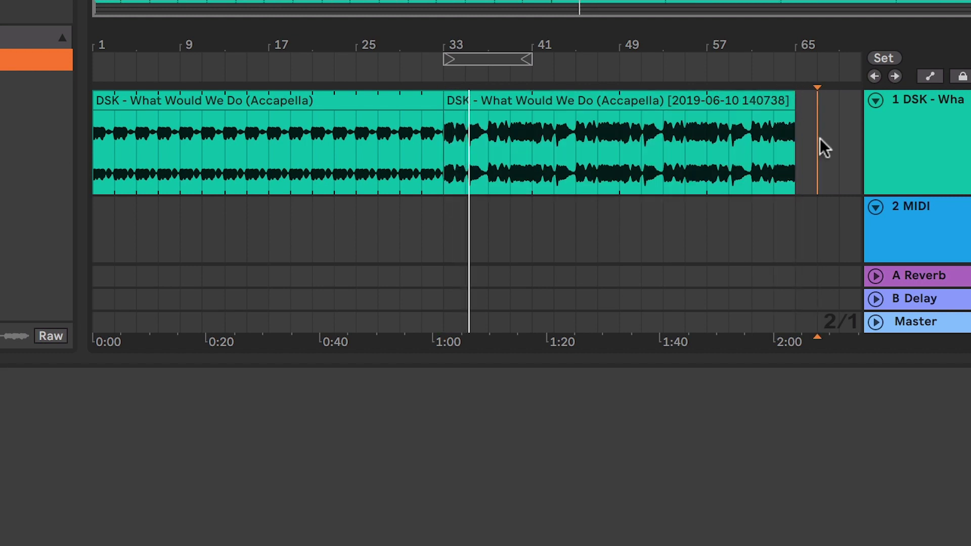
drag(784, 52, 783, 47)
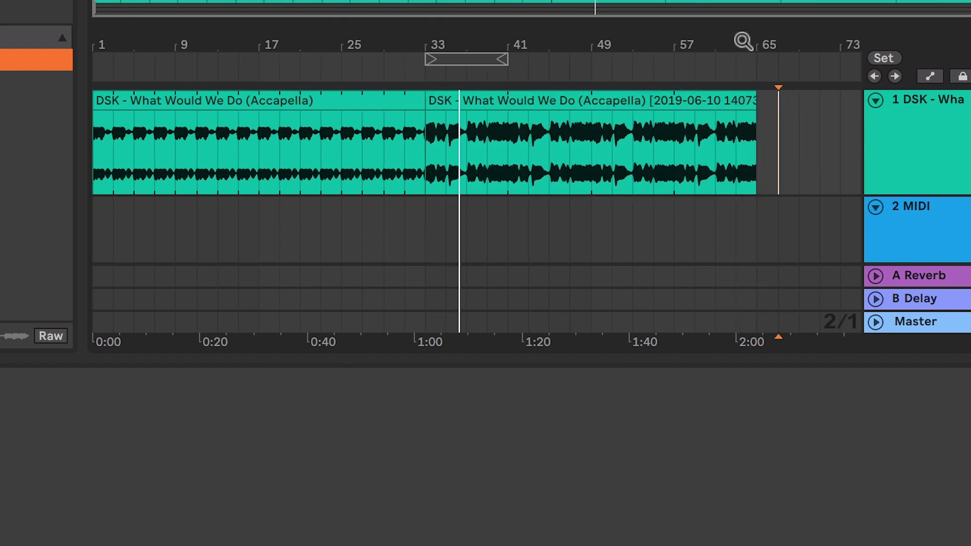